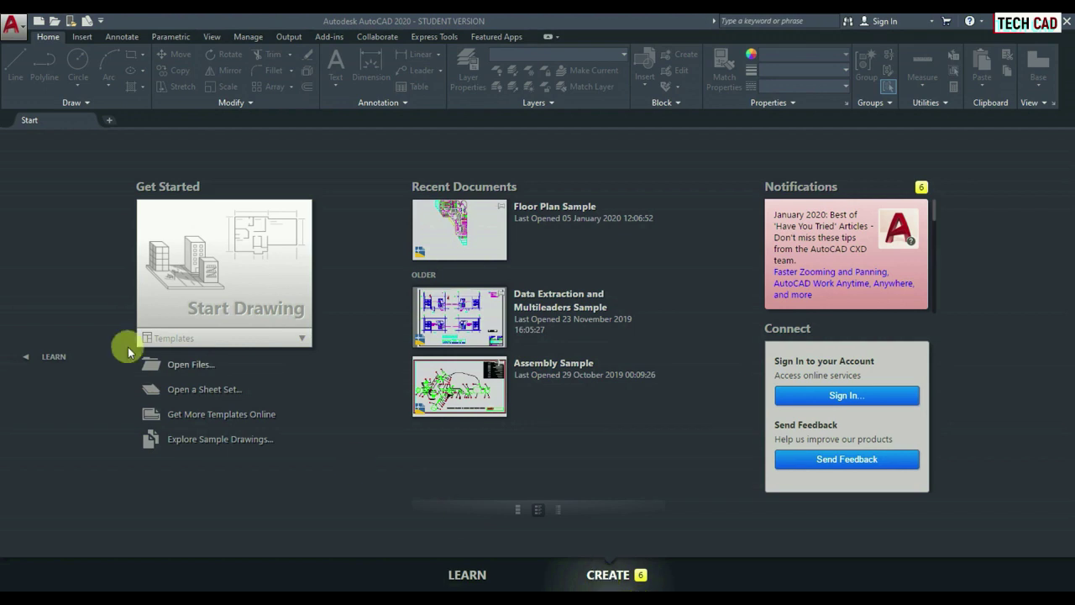
Open the AutoCAD application menu from the red A button.
left_click(15, 32)
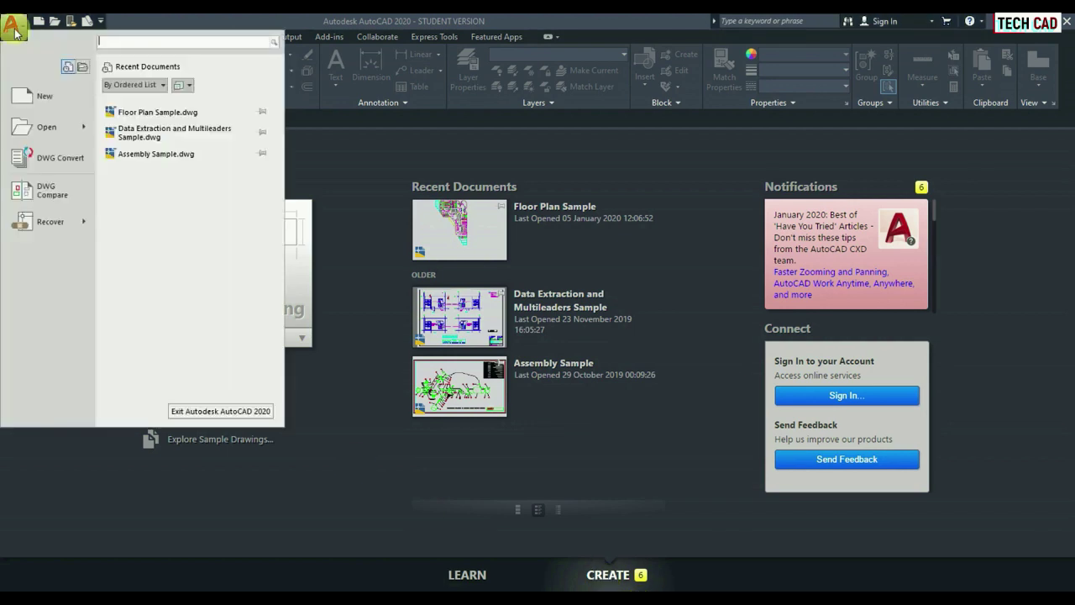
Create a new drawing from the metric acadiso template.
left_click(44, 97)
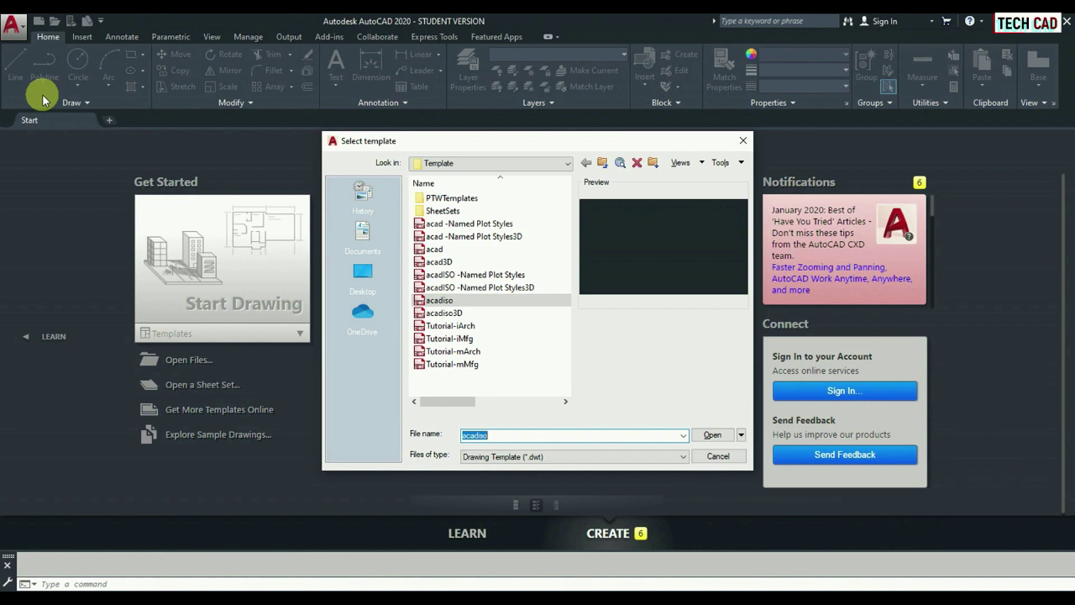
left_click(439, 251)
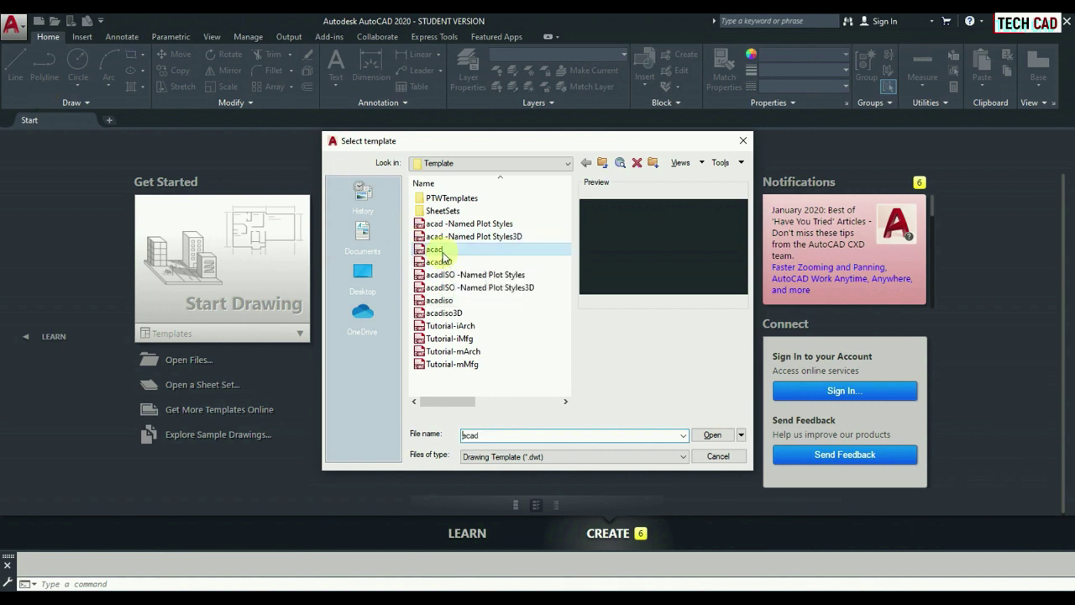
left_click(445, 303)
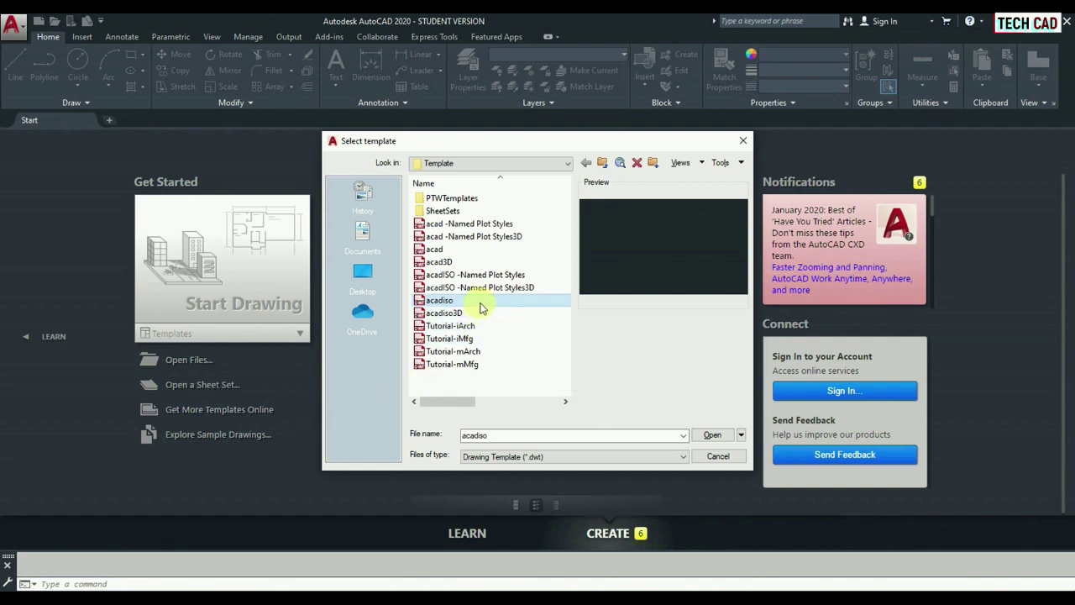
left_click(724, 435)
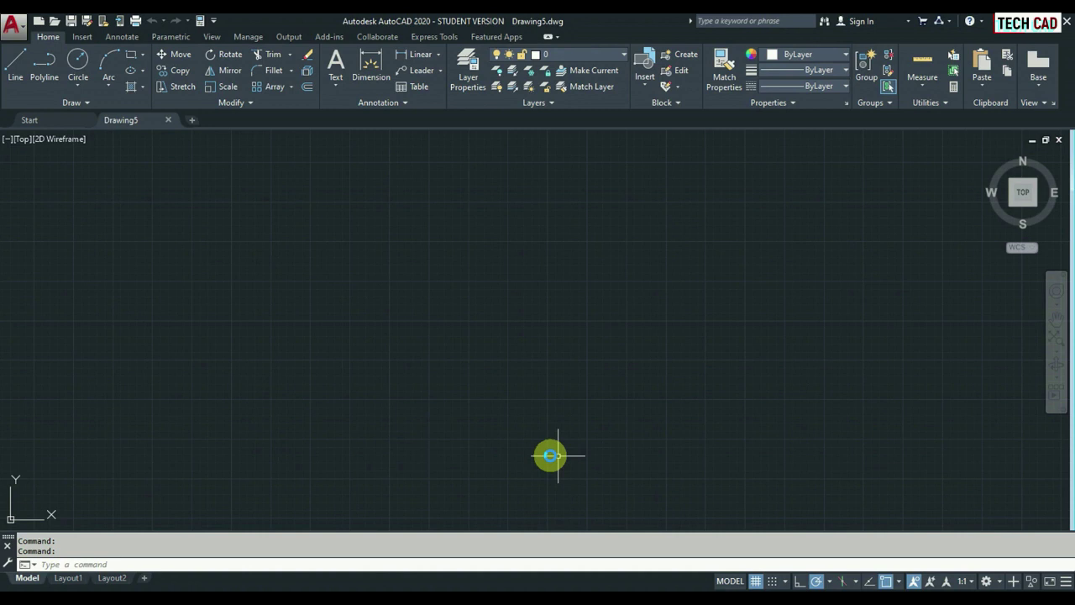
Place the cursor in the command line, ready to enter the UNITS command.
left_click(356, 557)
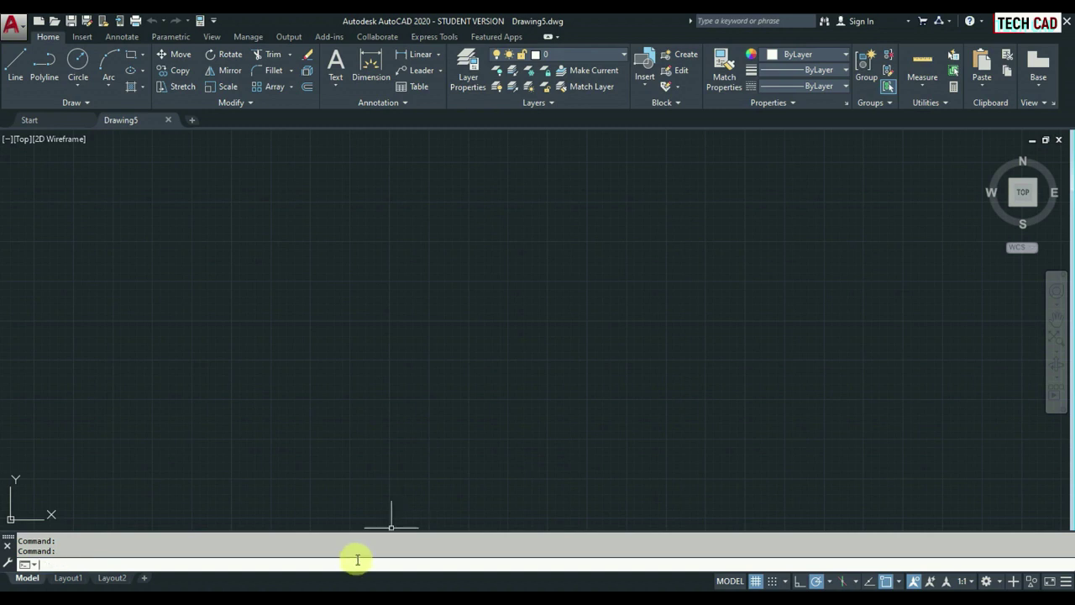
Use UN to accept Decimal units, 0.0000 precision and Millimeters insertion scale.
type("UN")
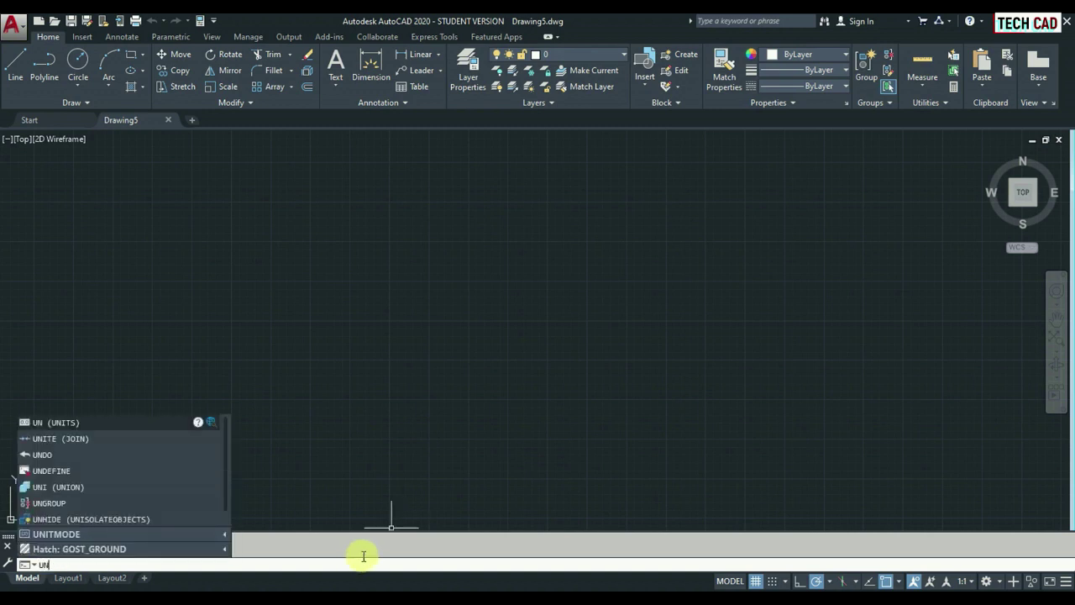
key("Return")
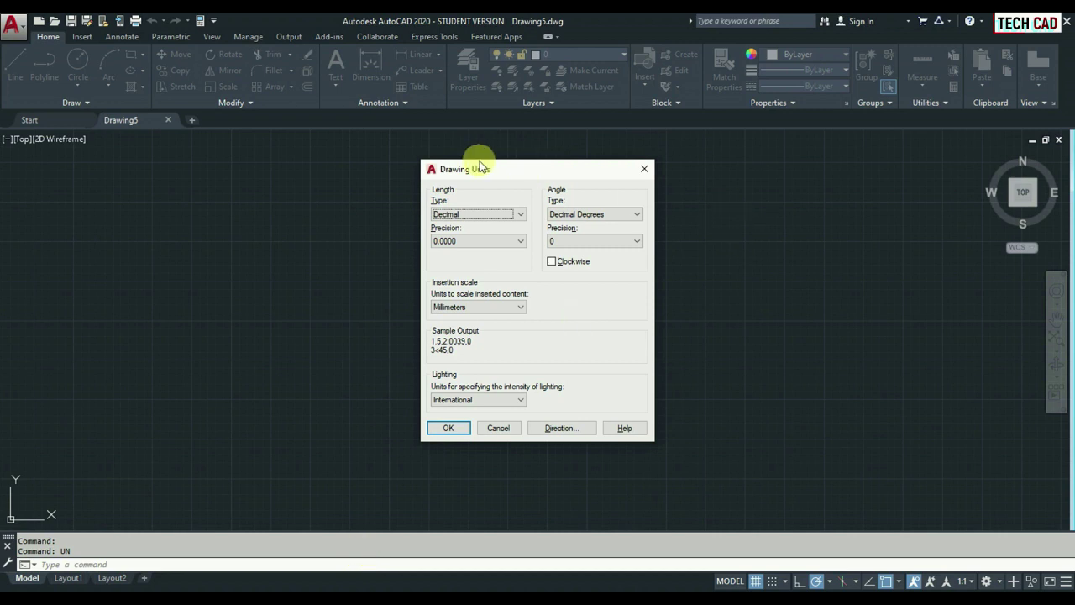
left_click_drag(483, 173, 398, 161)
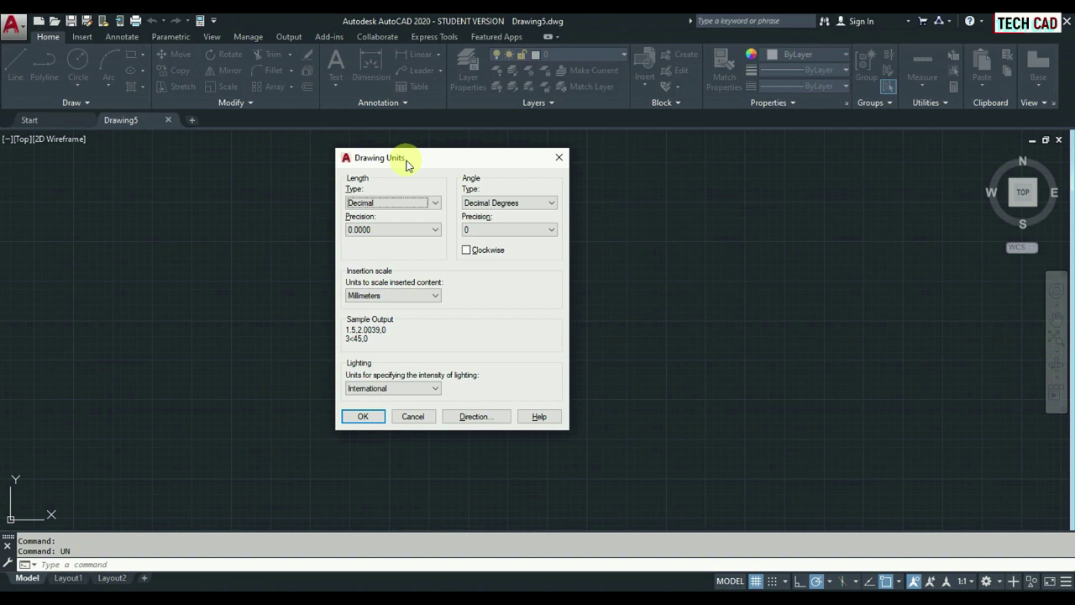
left_click(427, 295)
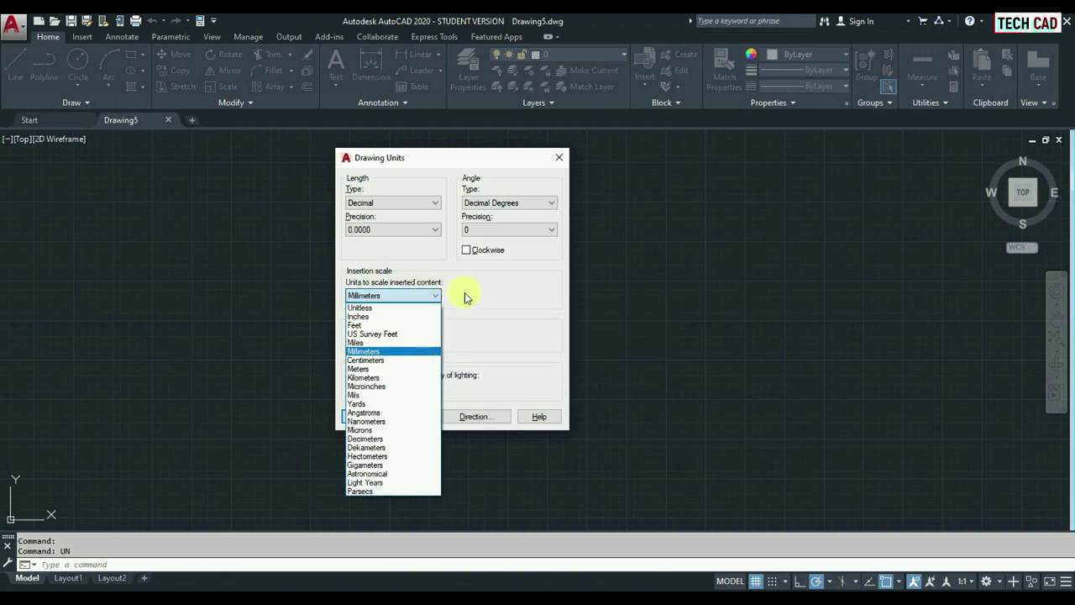
left_click(467, 296)
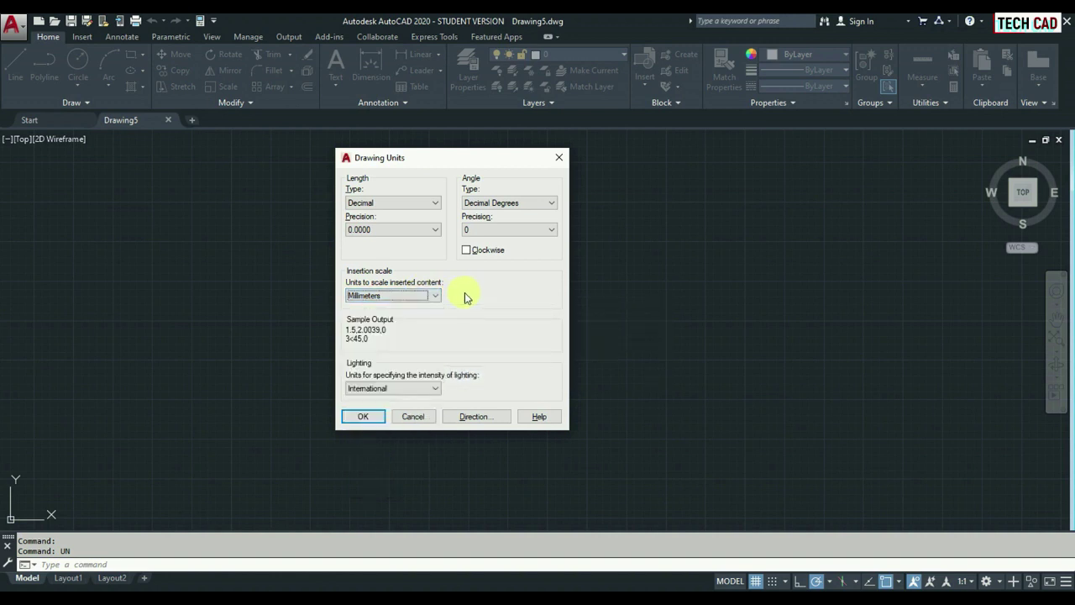
left_click(363, 416)
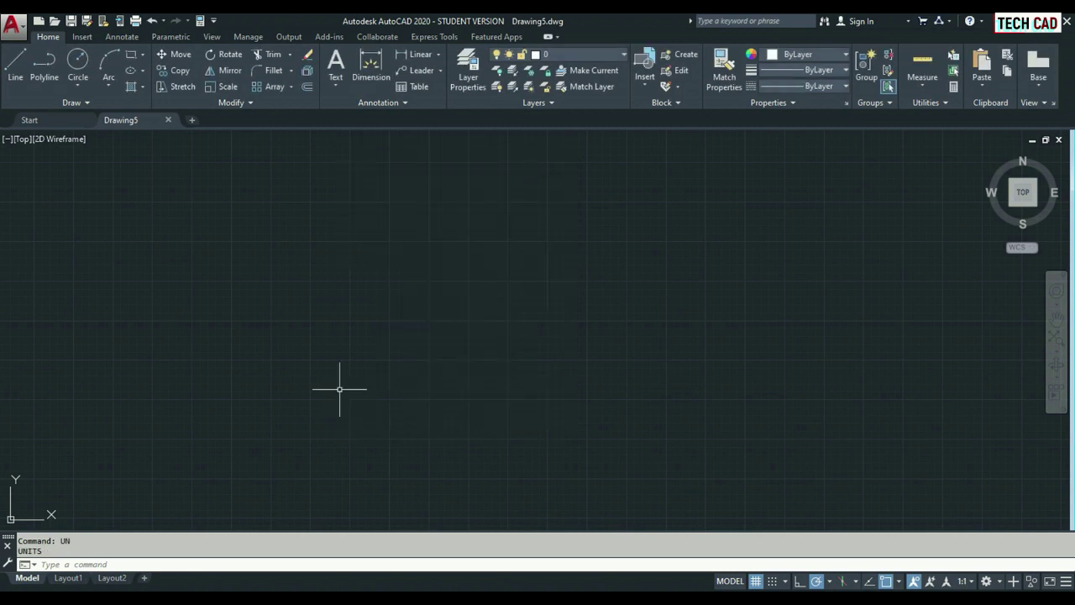
Set the drawing limits from 0,0 to 420,297 with the LIMITS command.
type("LIMITS")
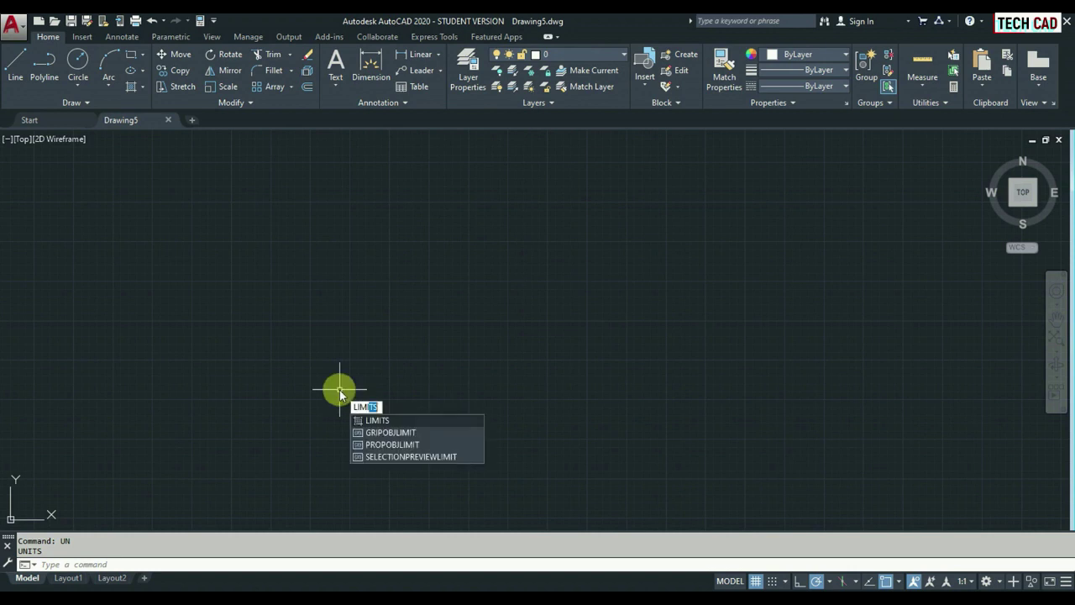
key("Return")
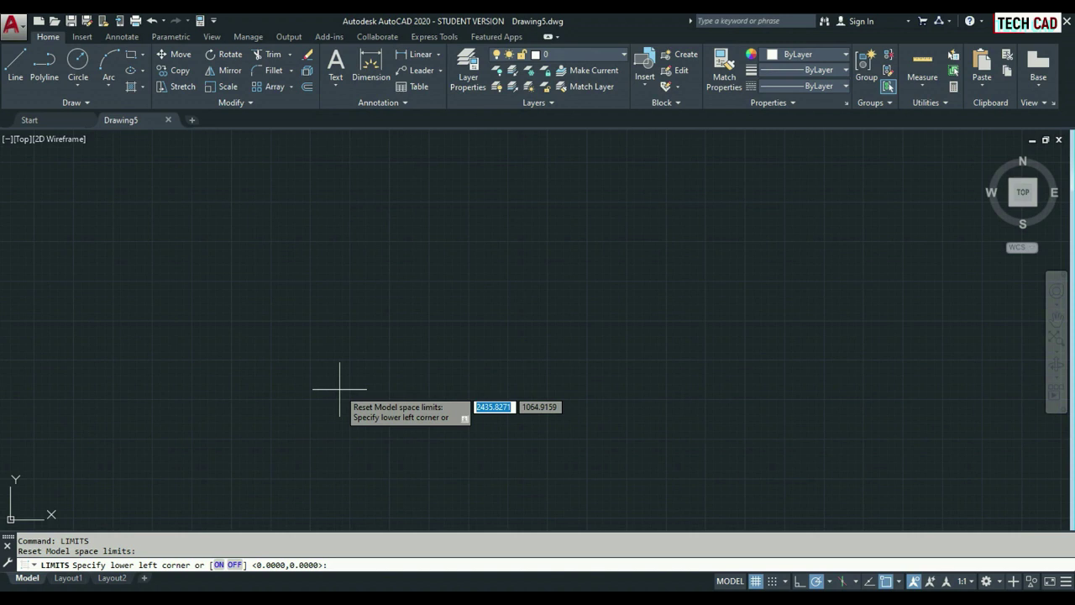
key("Return")
key("Return")
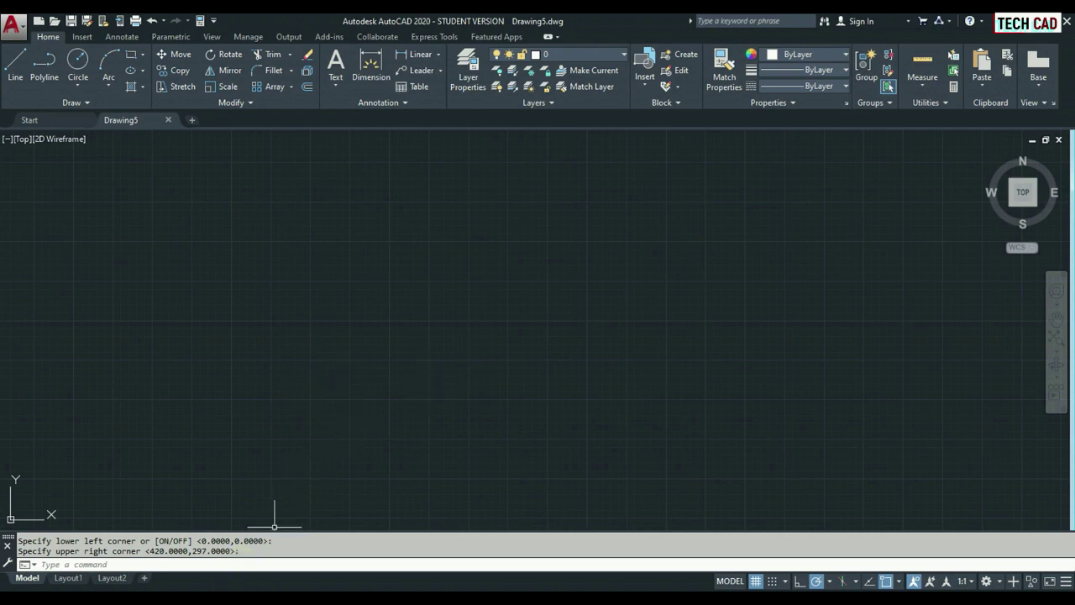
left_click(240, 583)
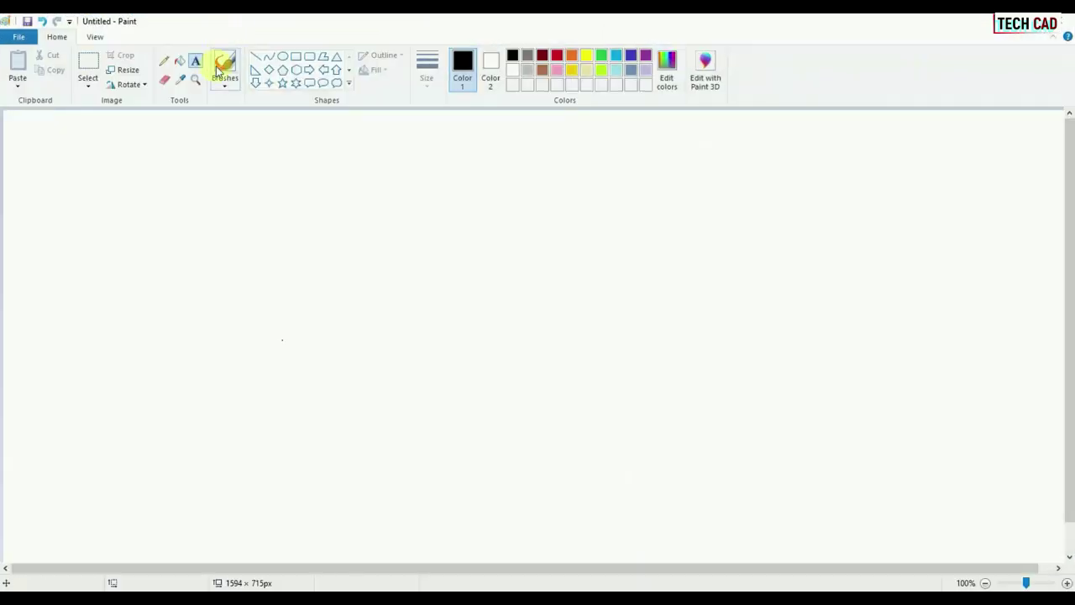
Make a rectangular selection on the Paint canvas, then clear it.
left_click(179, 63)
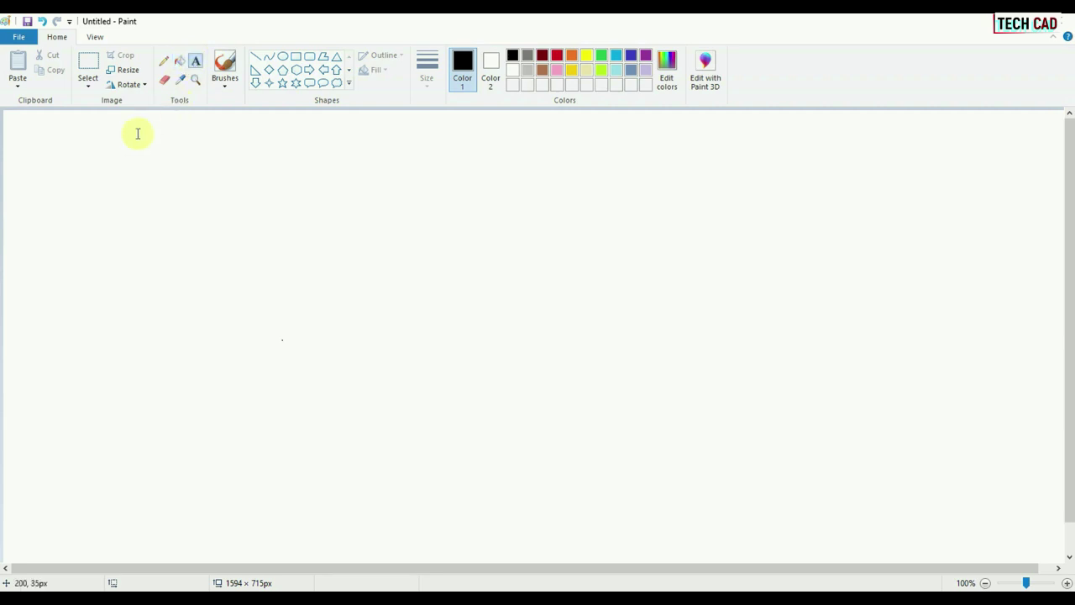
left_click(87, 74)
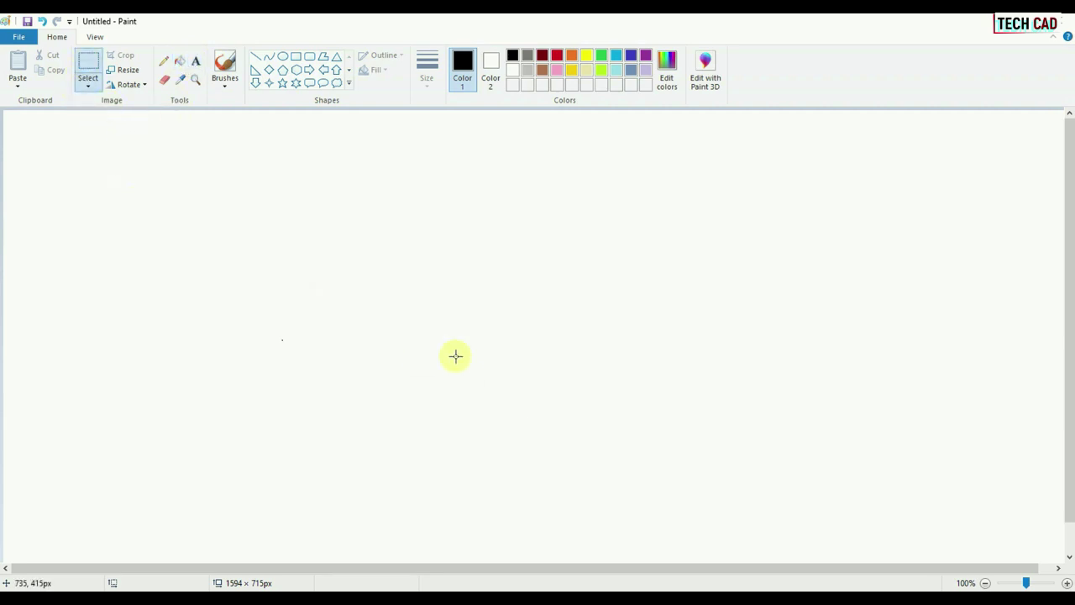
left_click_drag(148, 190, 487, 396)
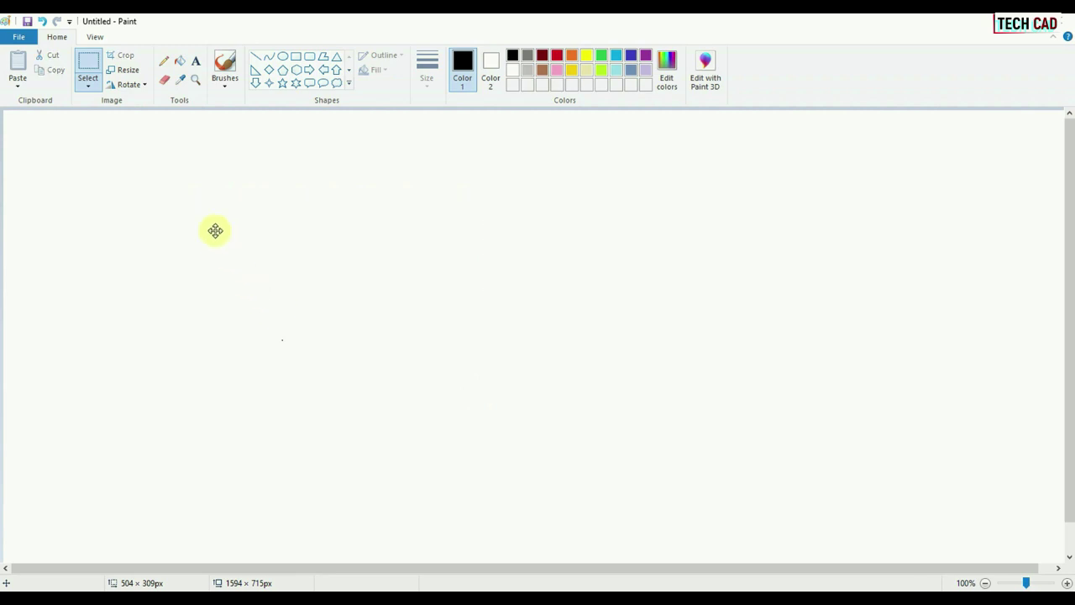
left_click(152, 156)
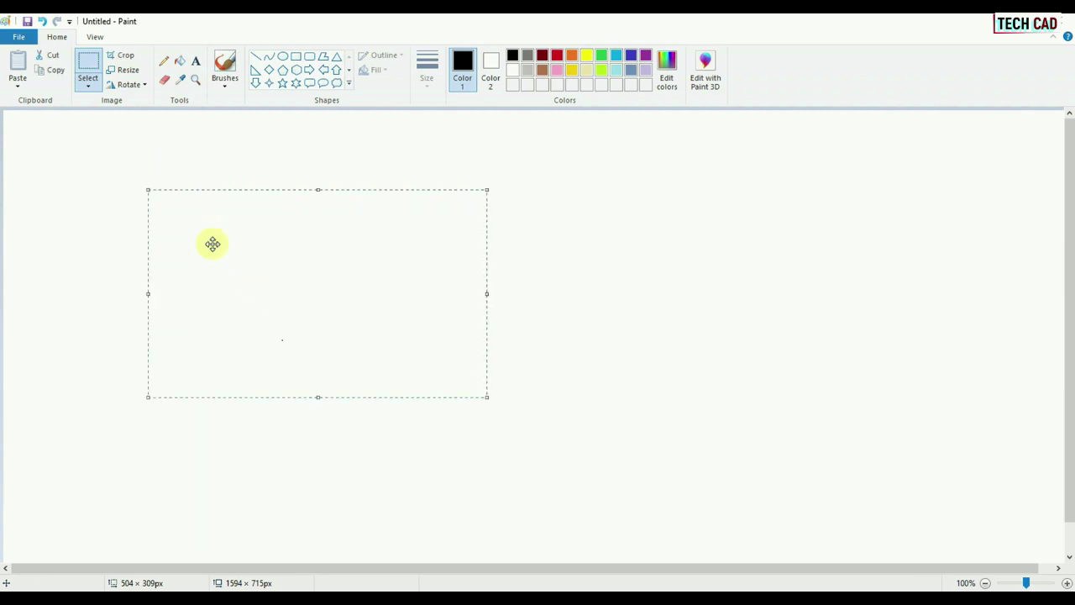
Type 'INPUT METHODS' with 'COMMAND METHOD' beneath it in a Paint text box.
left_click(195, 62)
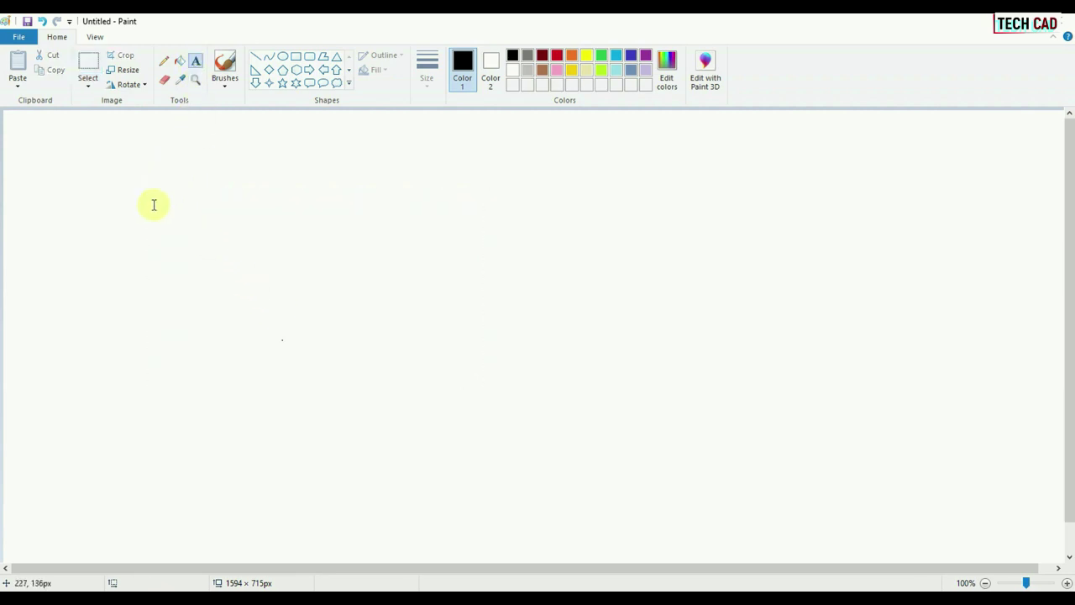
left_click_drag(151, 204, 679, 437)
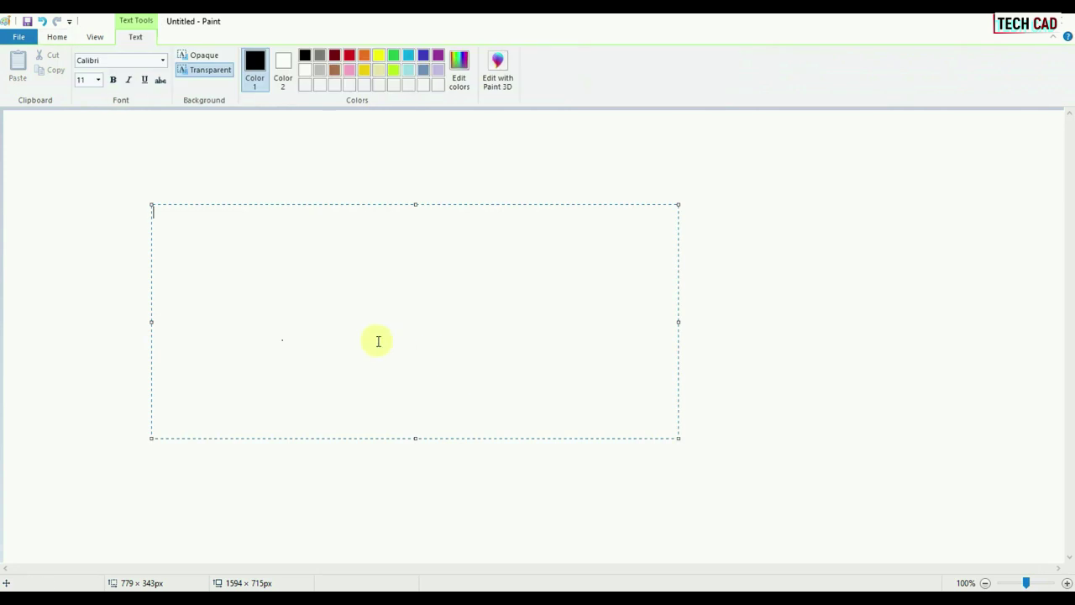
type("INPUT METHODS")
key("Return")
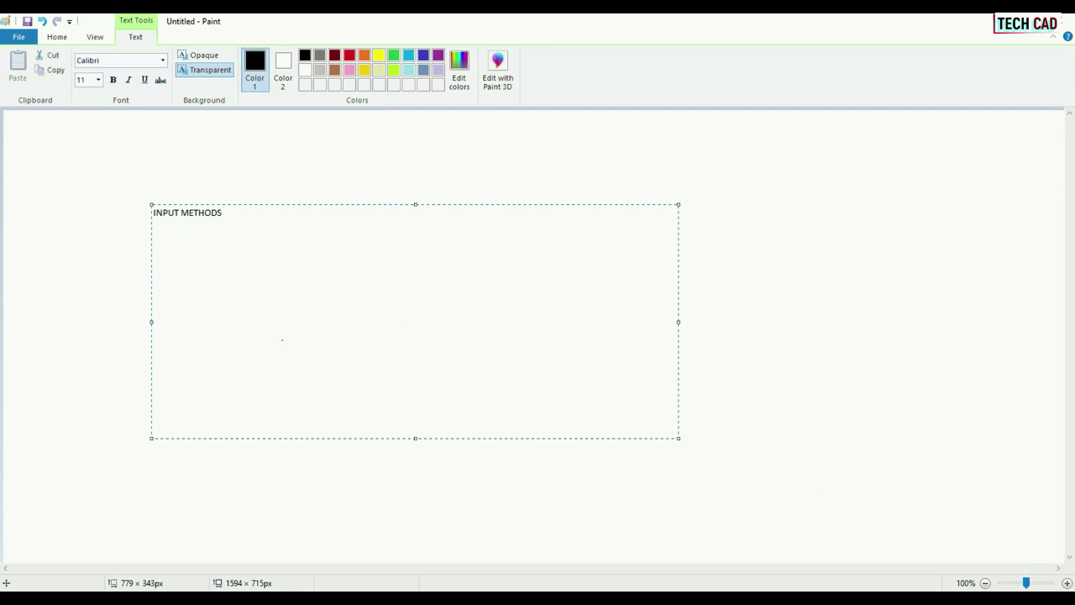
left_click(928, 598)
left_click(254, 229)
type("COMMAND METHOD")
left_click(86, 591)
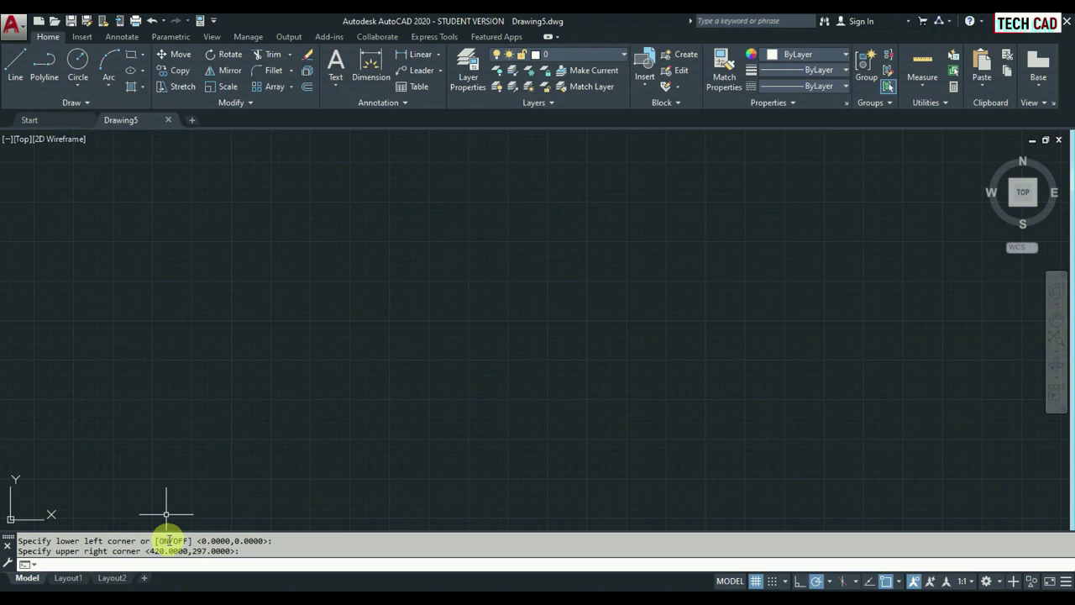
Draw a four-point, three-segment zigzag from lower left to upper right with LINE.
type("LINE")
key("Return")
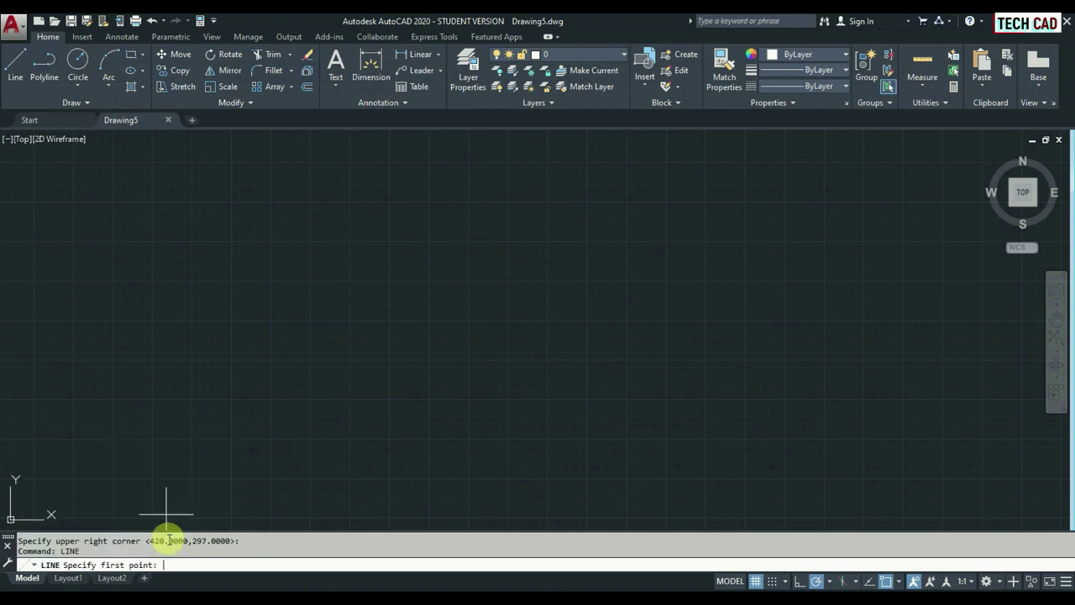
left_click(157, 479)
left_click(354, 294)
left_click(489, 416)
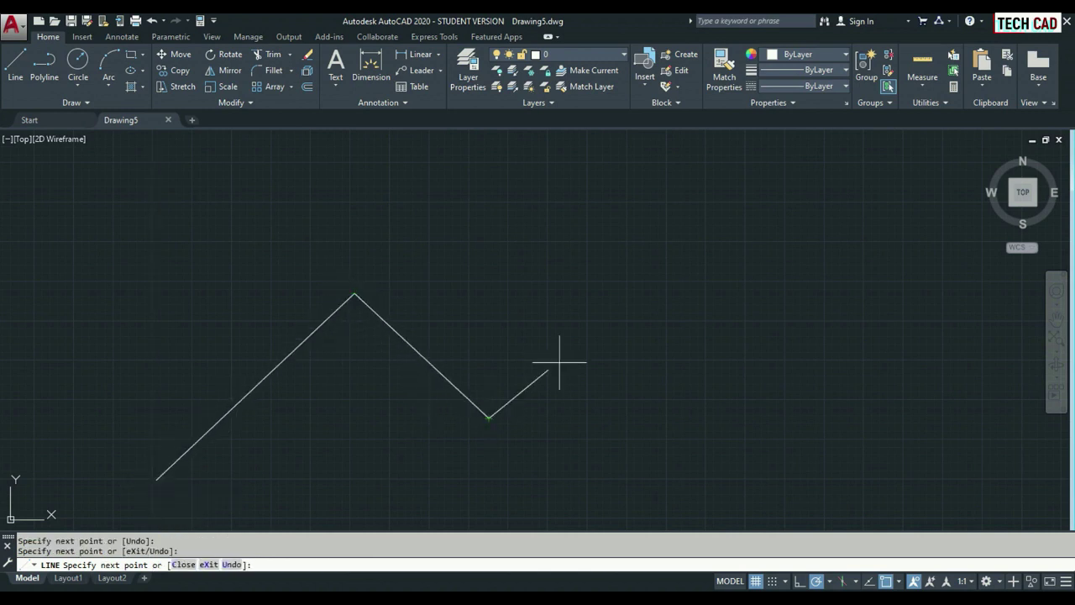
left_click(620, 304)
key("Escape")
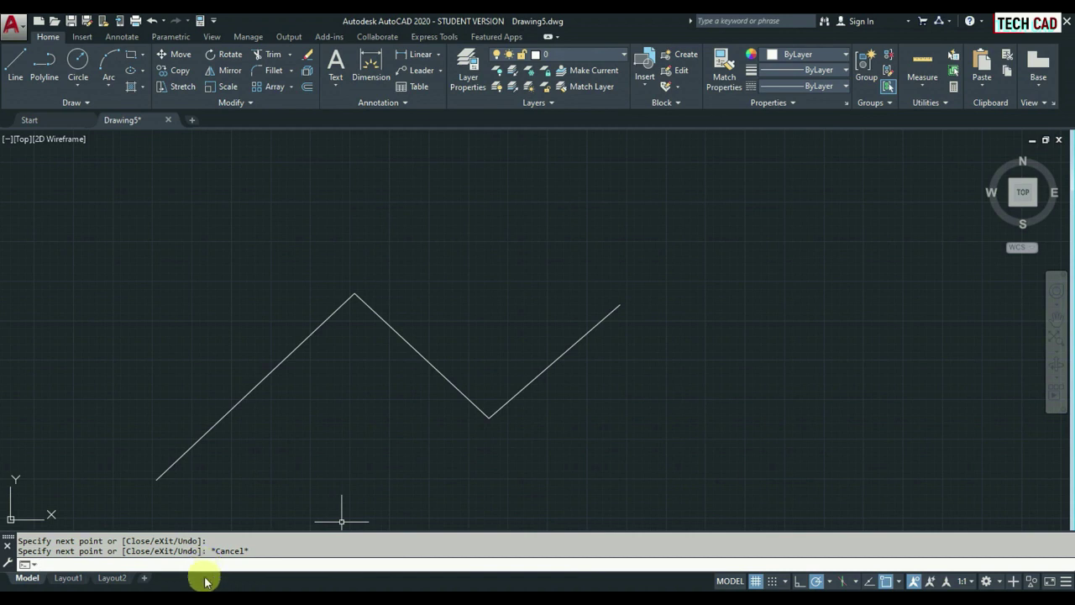
type("L")
key("Return")
key("Escape")
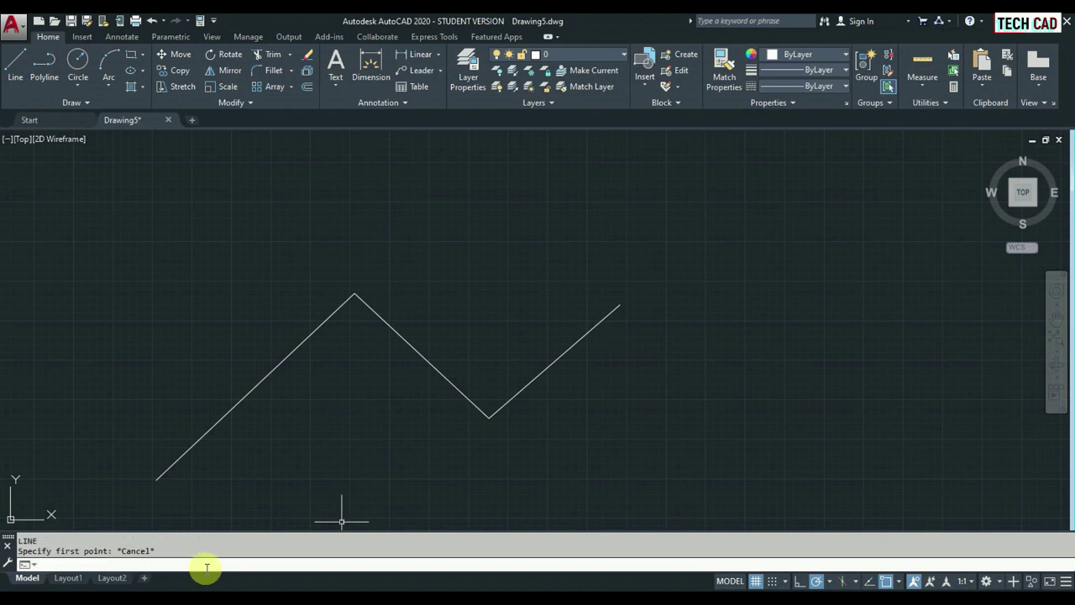
type("CO")
key("Return")
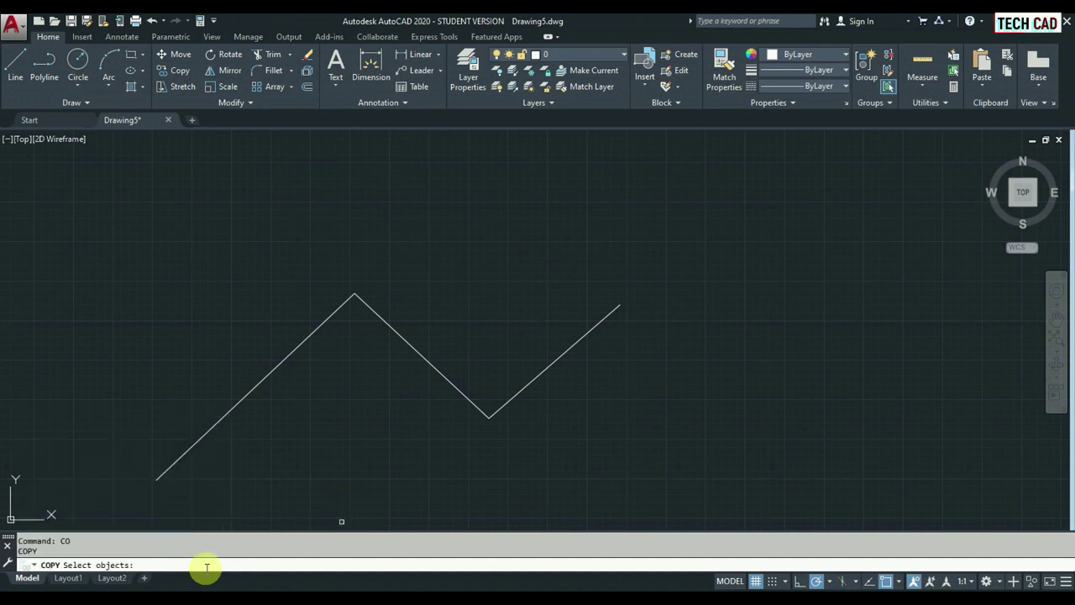
key("Escape")
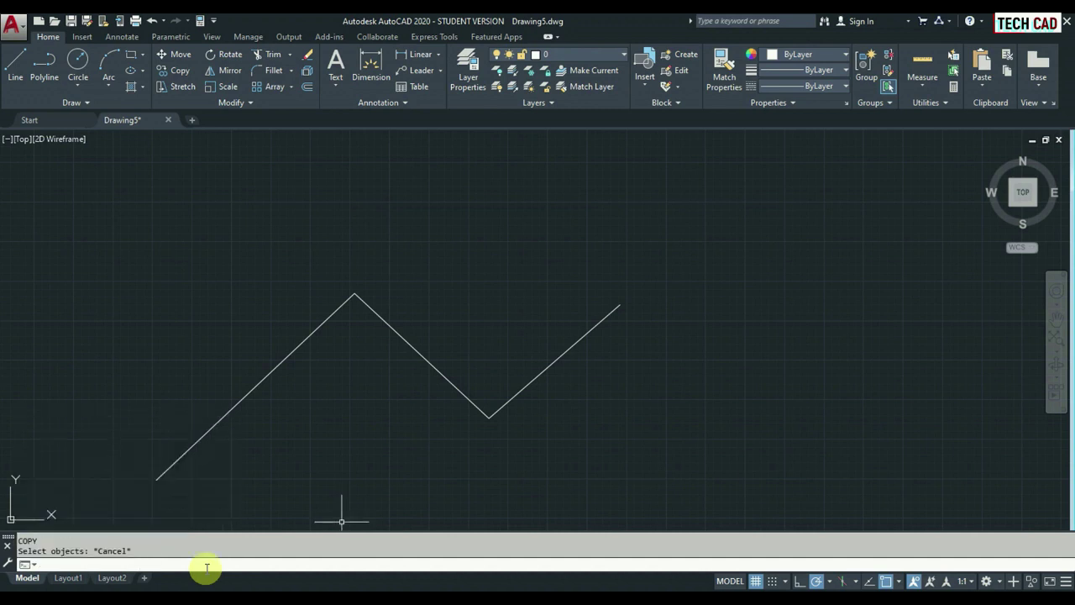
type("CP")
key("Return")
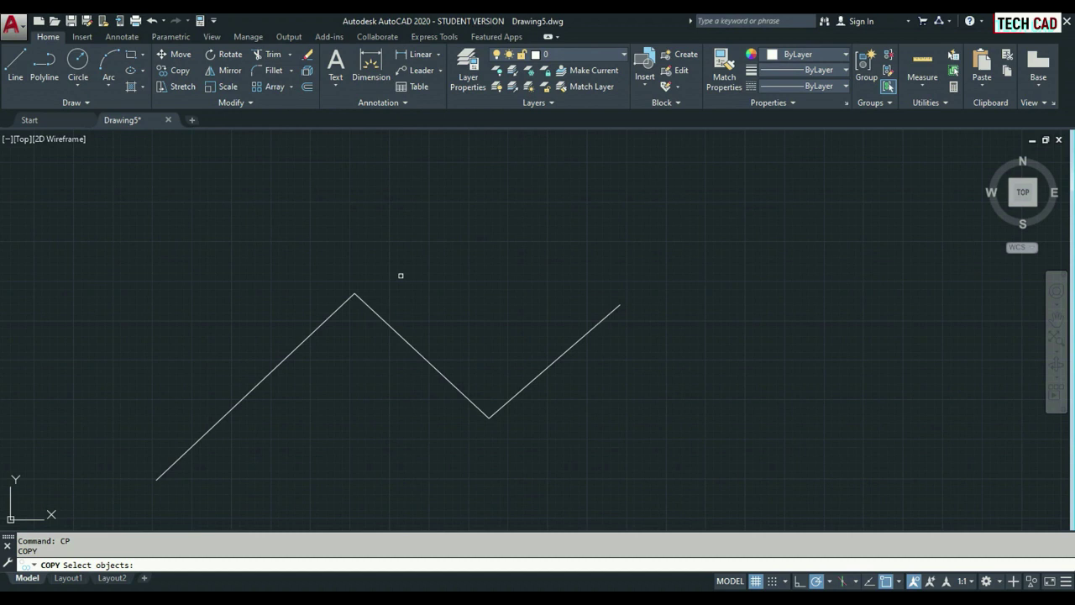
key("Escape")
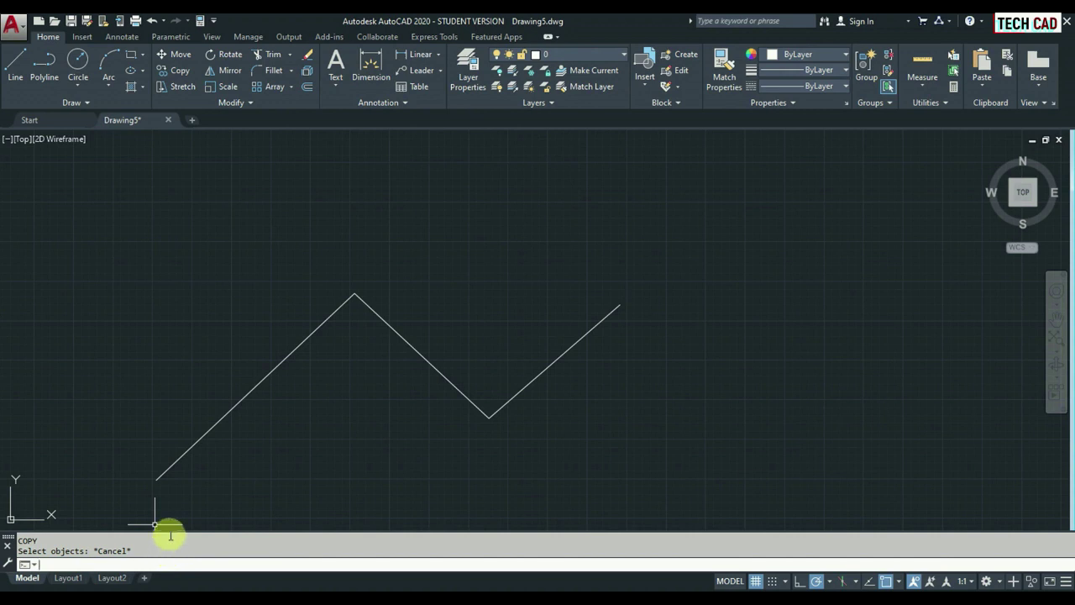
type("LI")
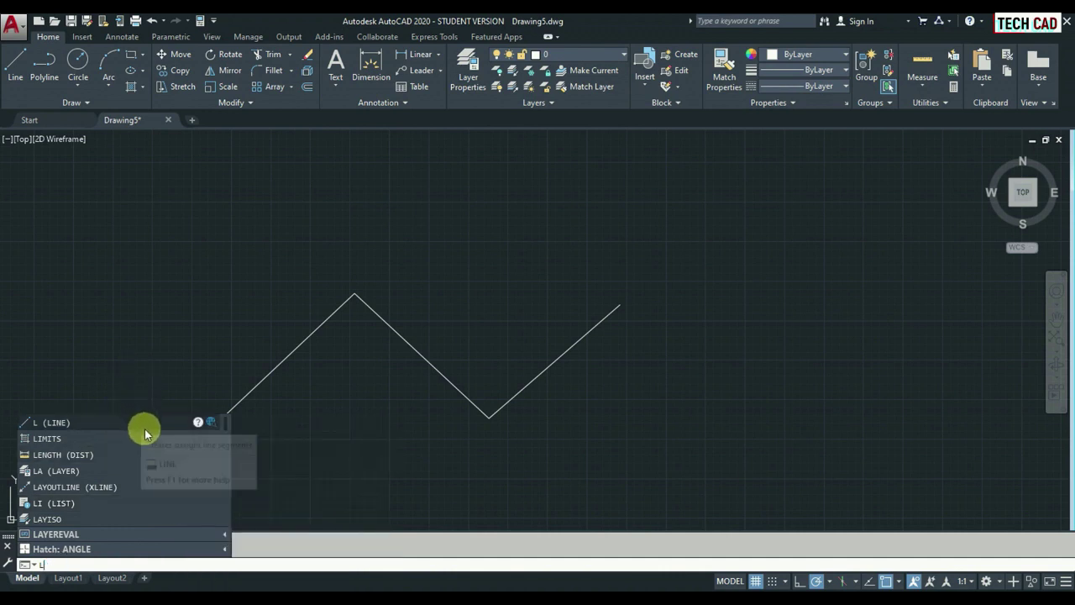
key("Down")
key("Down")
key("Down")
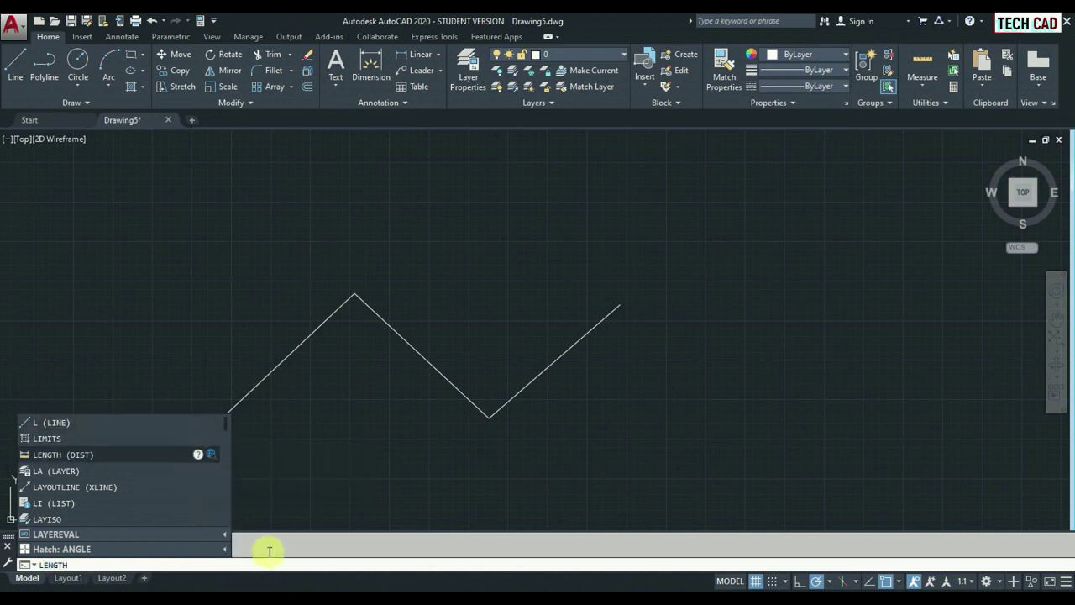
key("Escape")
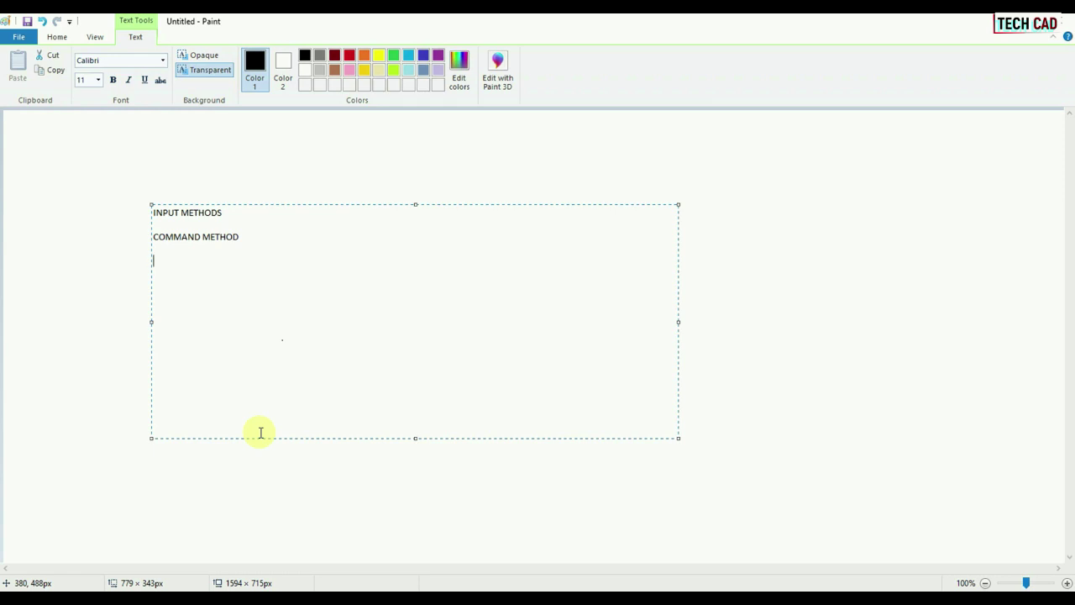
Type TOOLBAR and MAIN MENU on new lines in the Paint notes text box.
type("TOOLBAR")
key("Return")
type("MAIN MENU")
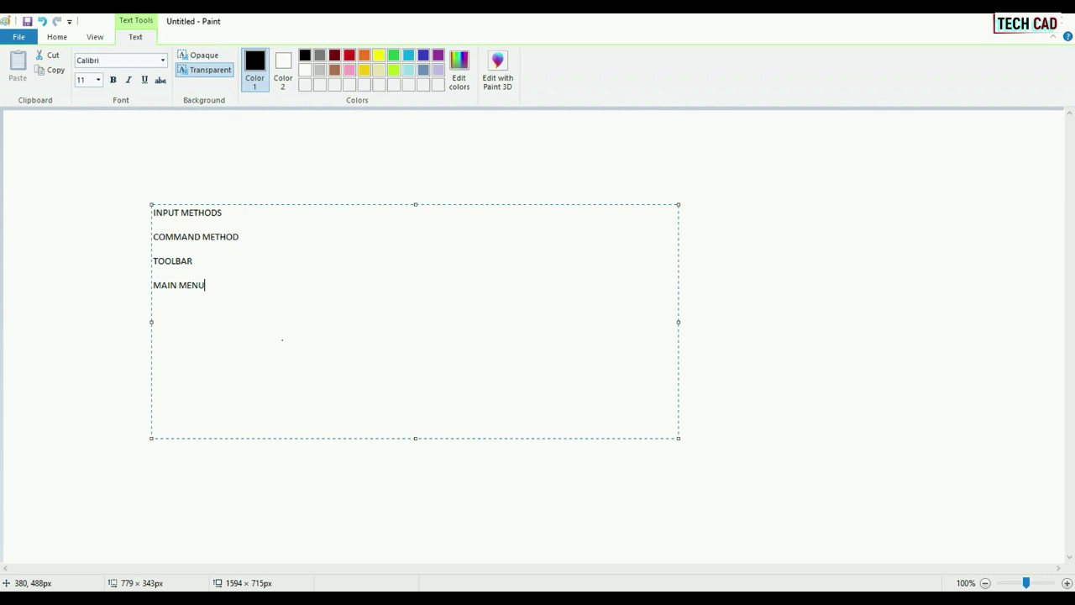
key("alt+Tab")
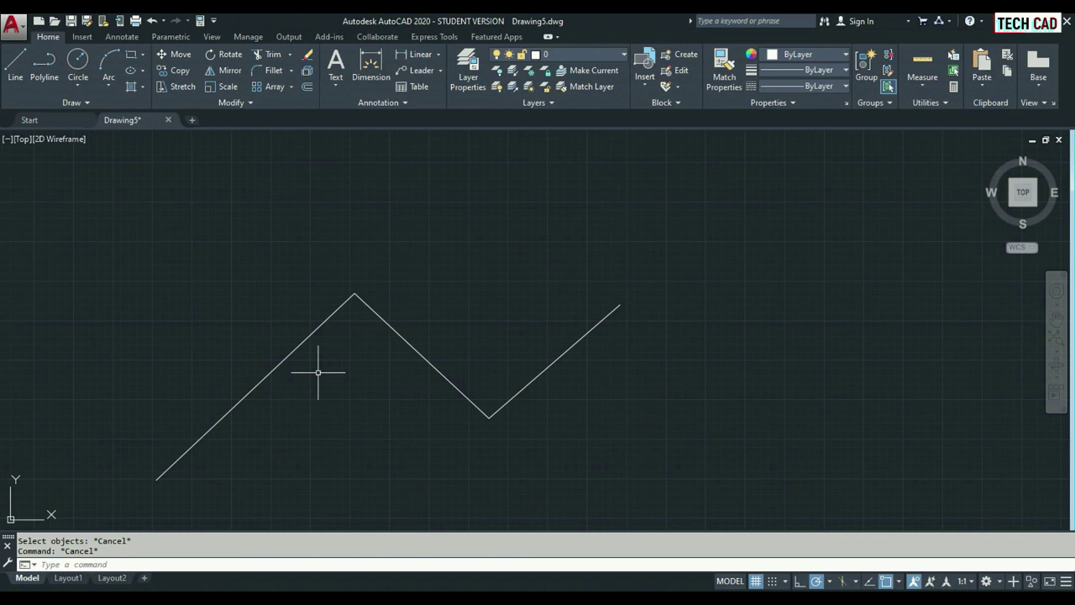
Open the Workspace Switching menu from the gear icon on the status bar.
left_click(987, 580)
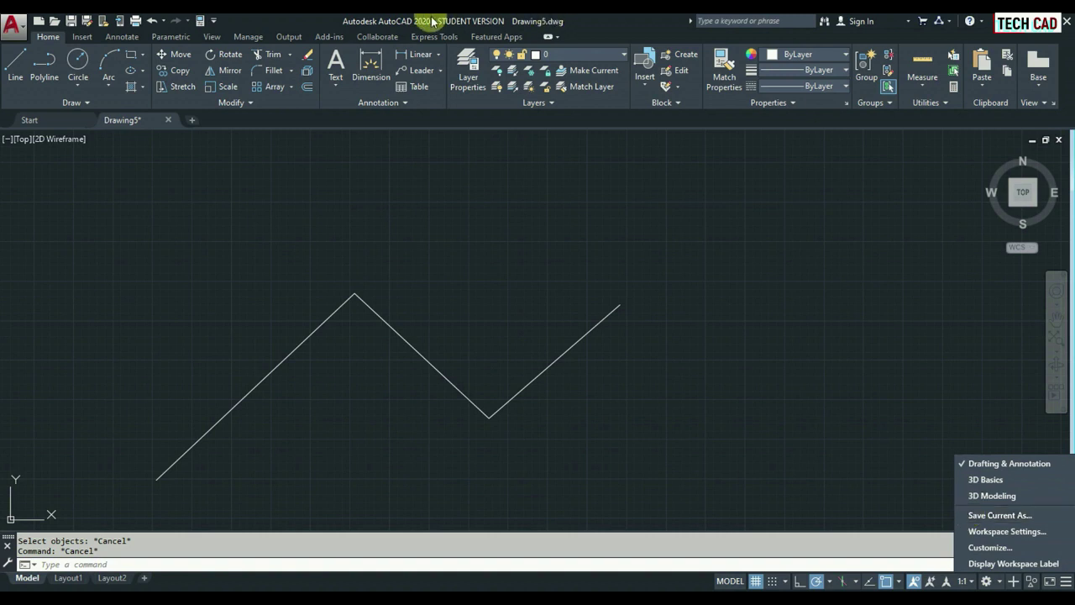
Dismiss the workspace menu by clicking in the drawing area.
left_click(428, 205)
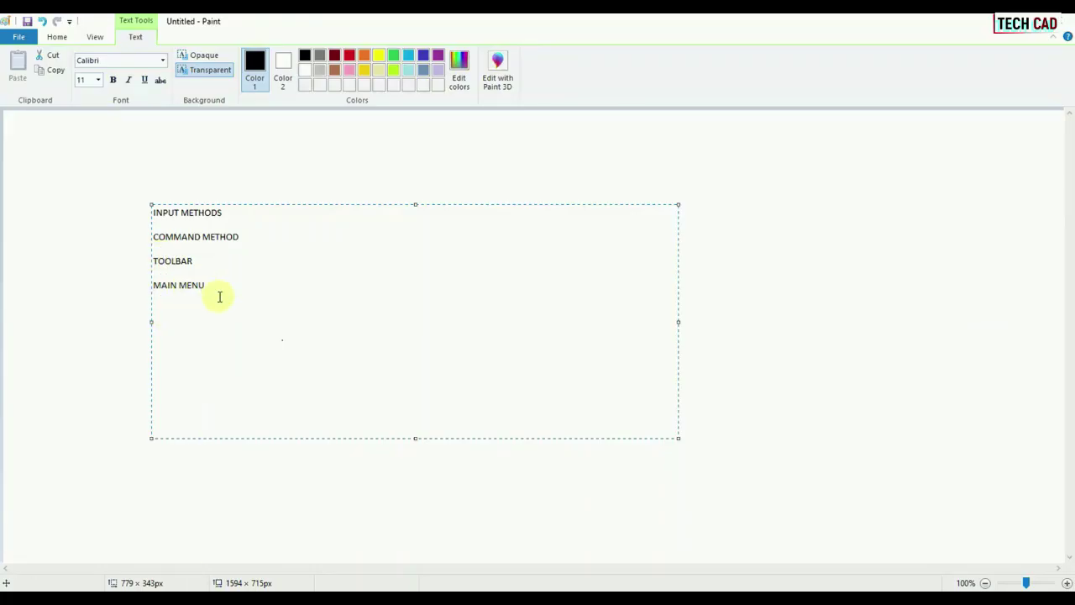
Switch from the Paint notes back to the AutoCAD 2020 drawing with the zigzag.
left_click(87, 588)
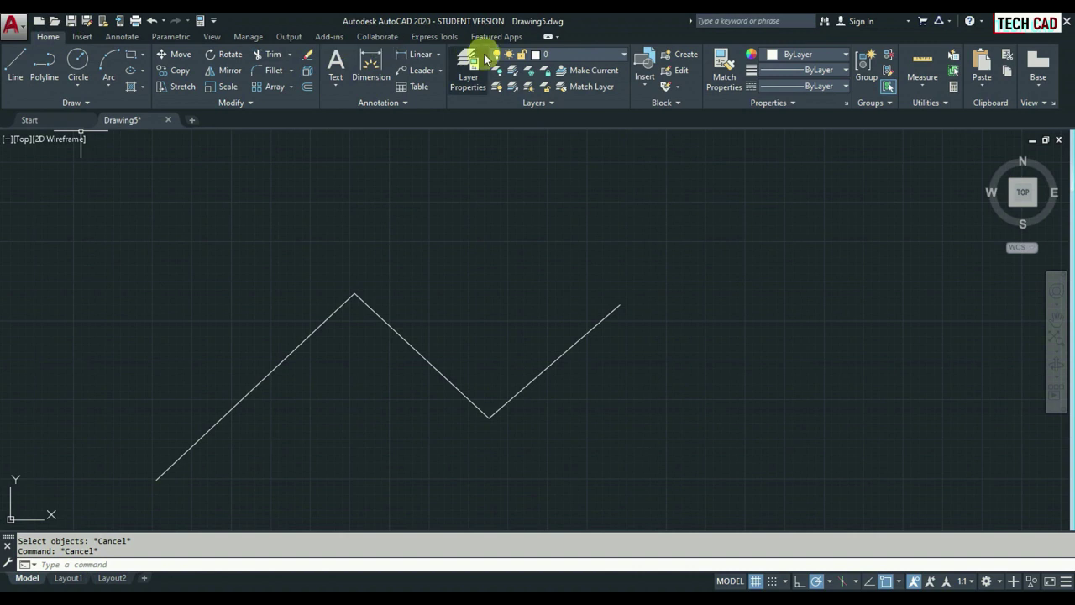
Browse the Insert, Annotate and Home tabs and the expanded Draw panel, finishing on Annotate.
left_click(76, 38)
left_click(120, 35)
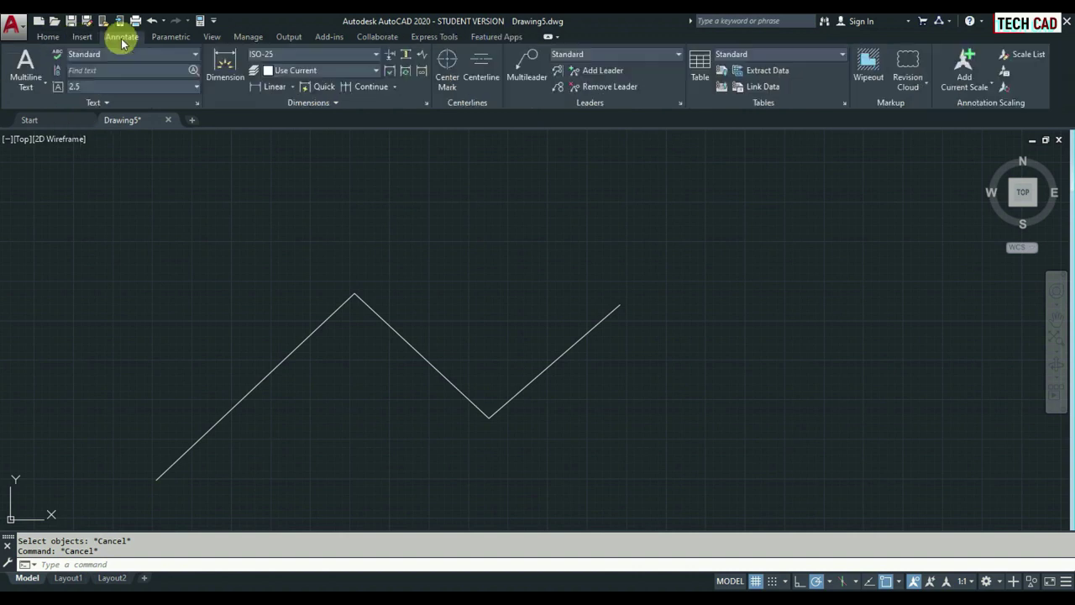
left_click(50, 35)
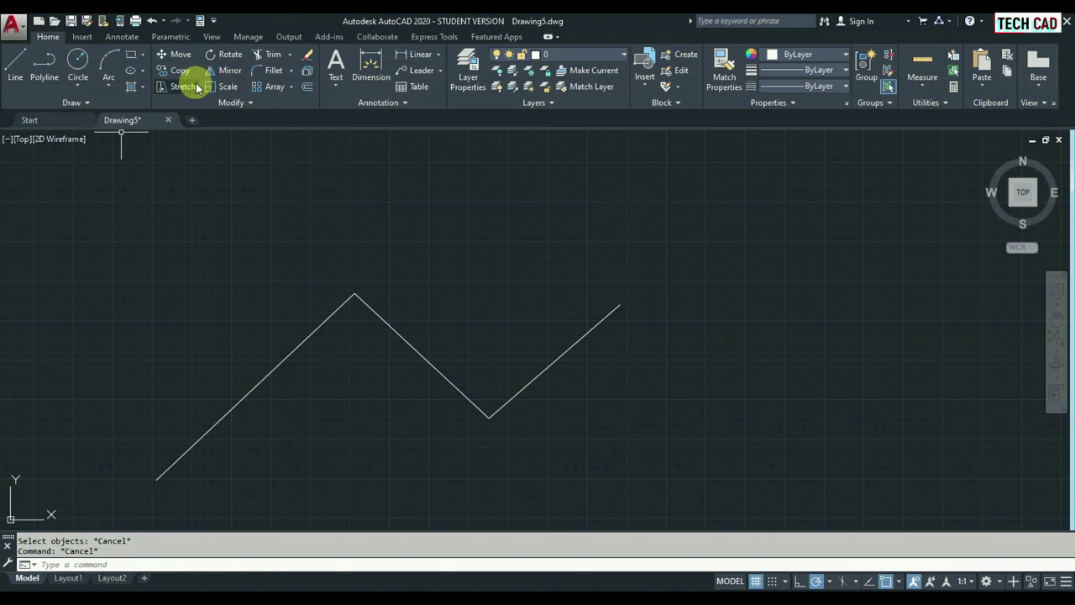
left_click(85, 103)
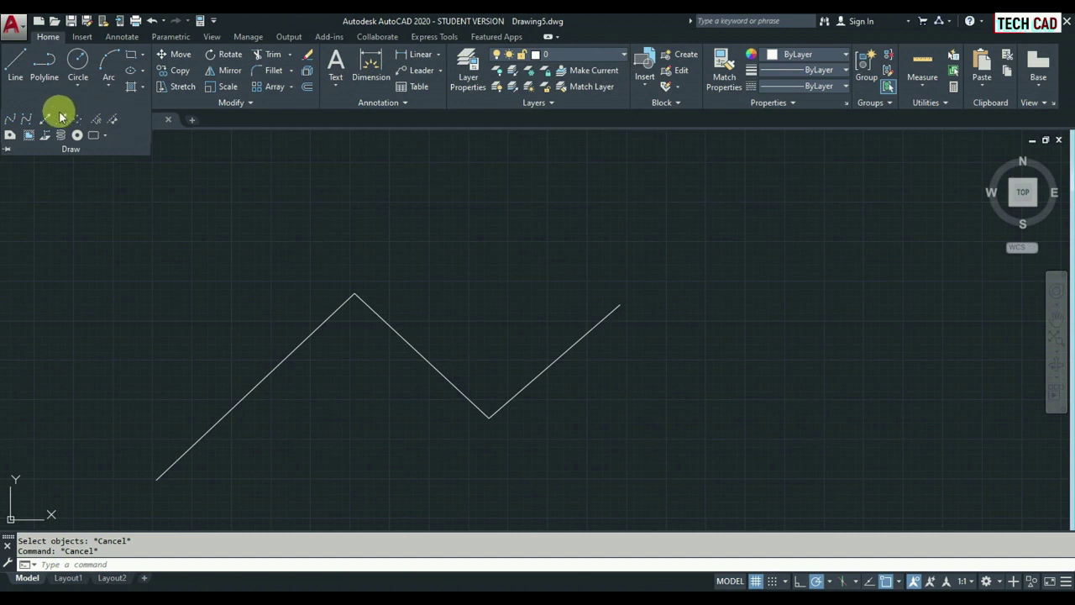
left_click(142, 185)
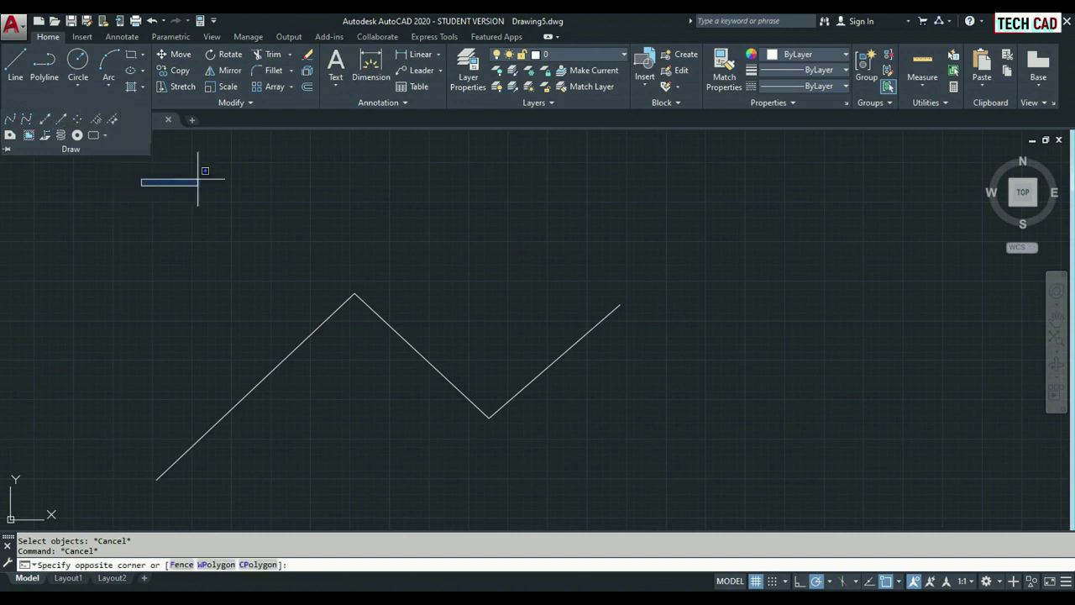
left_click(273, 130)
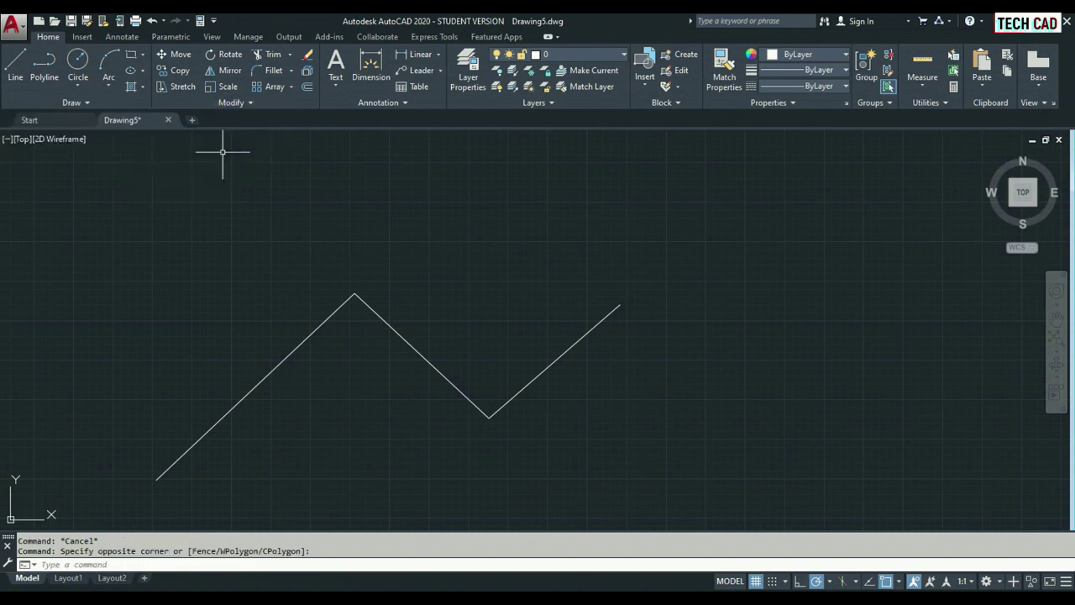
left_click(124, 37)
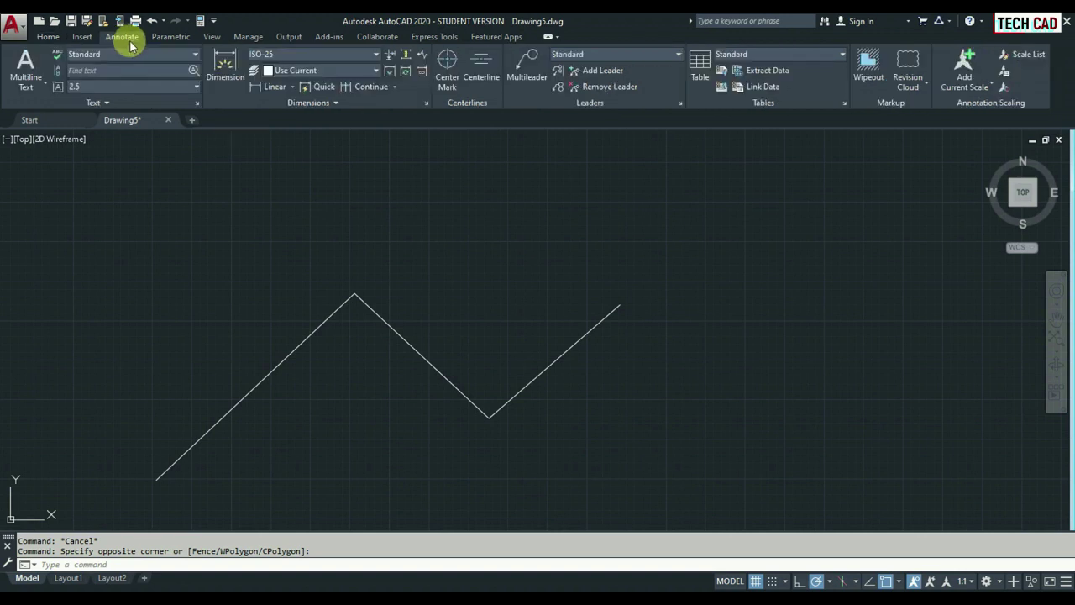
left_click(199, 105)
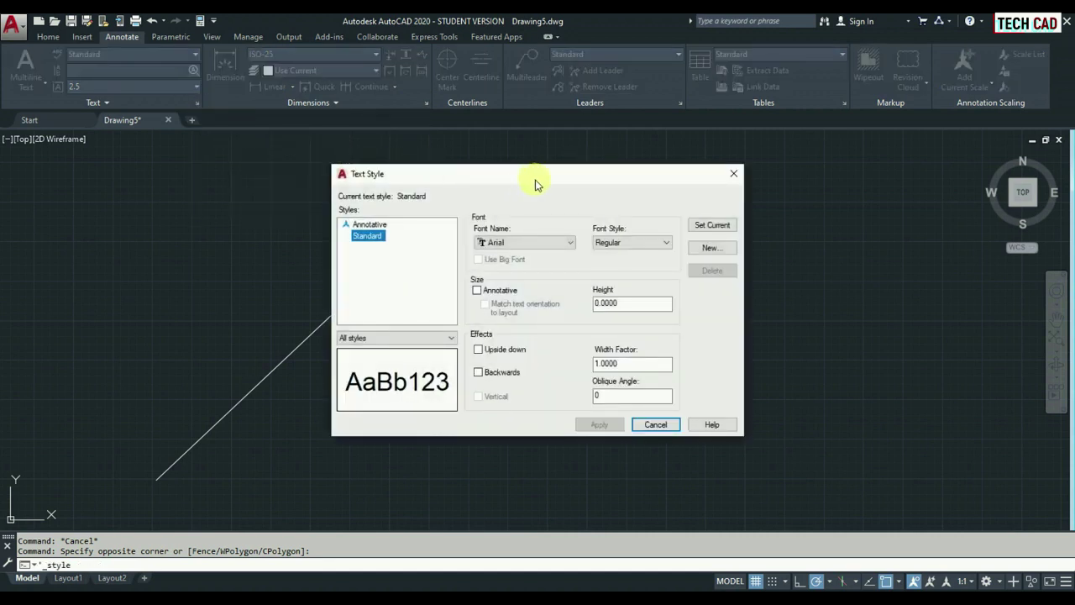
left_click(733, 173)
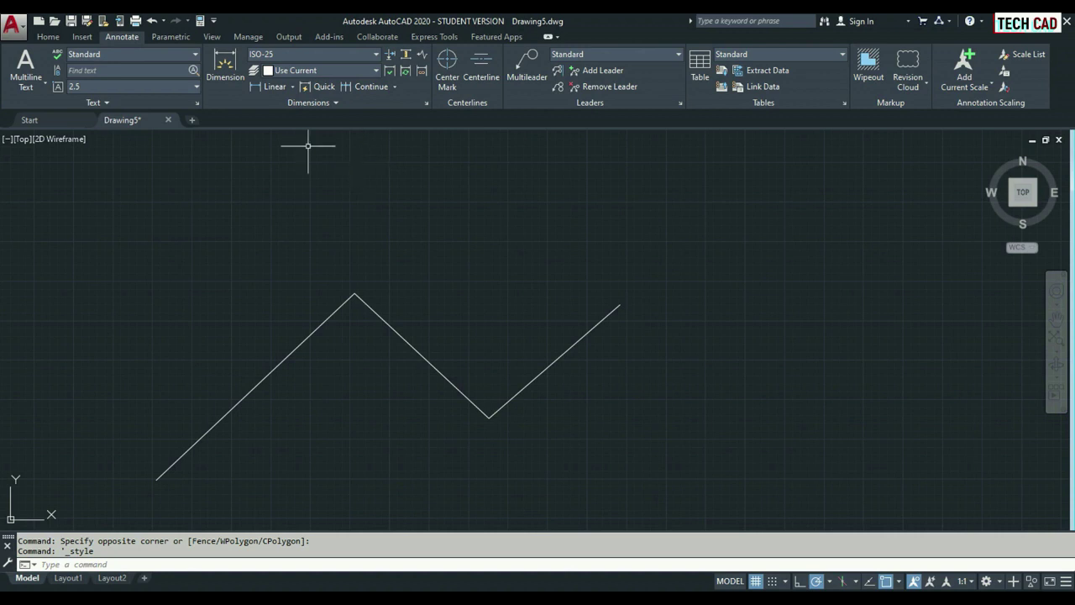
left_click(196, 103)
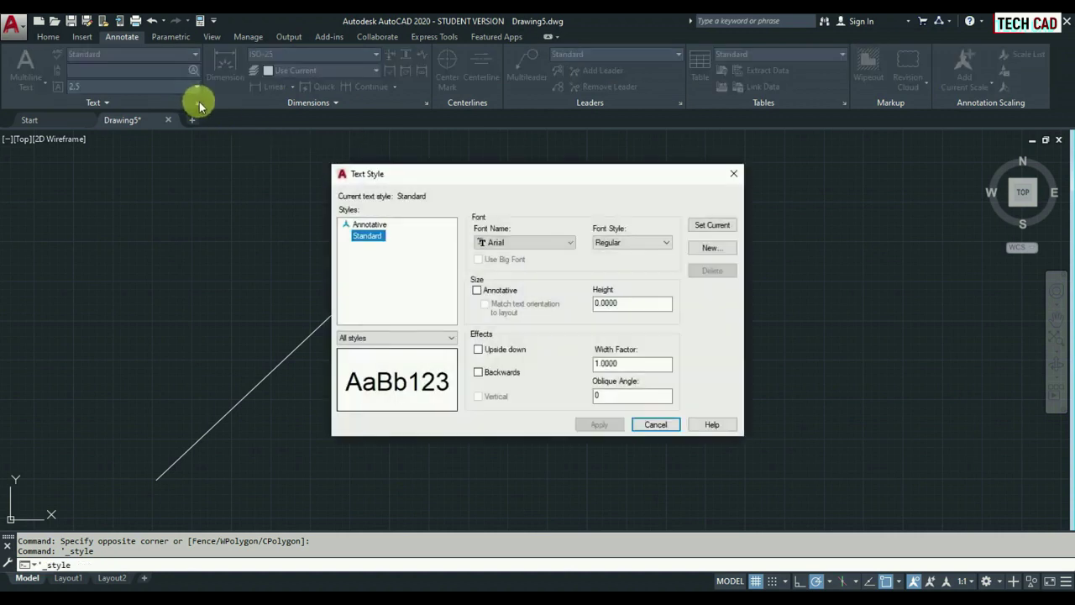
left_click(733, 173)
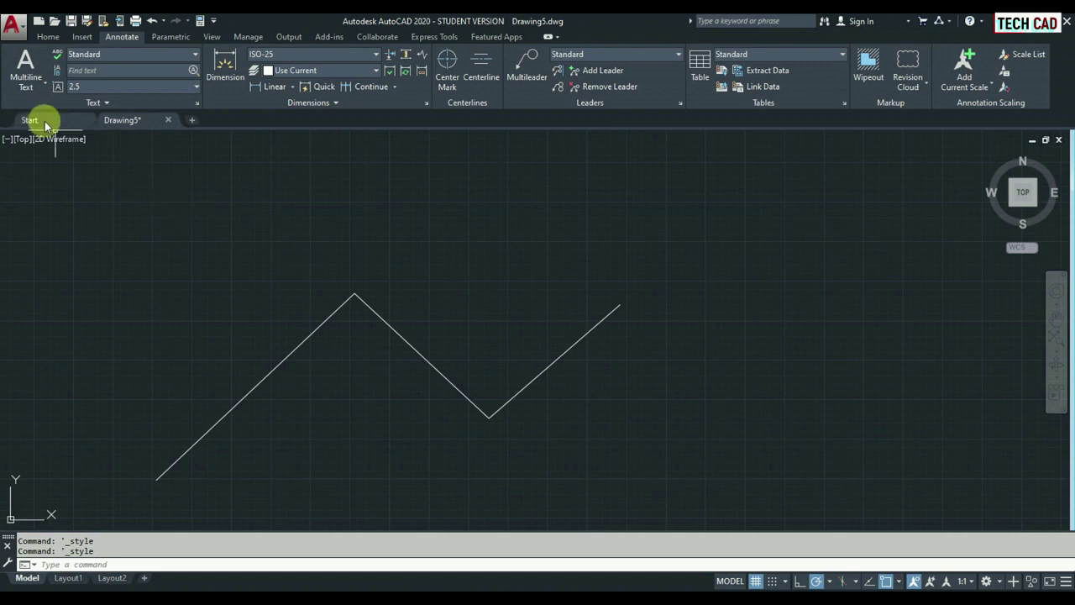
Erase the three-segment zigzag using a crossing selection.
left_click(653, 495)
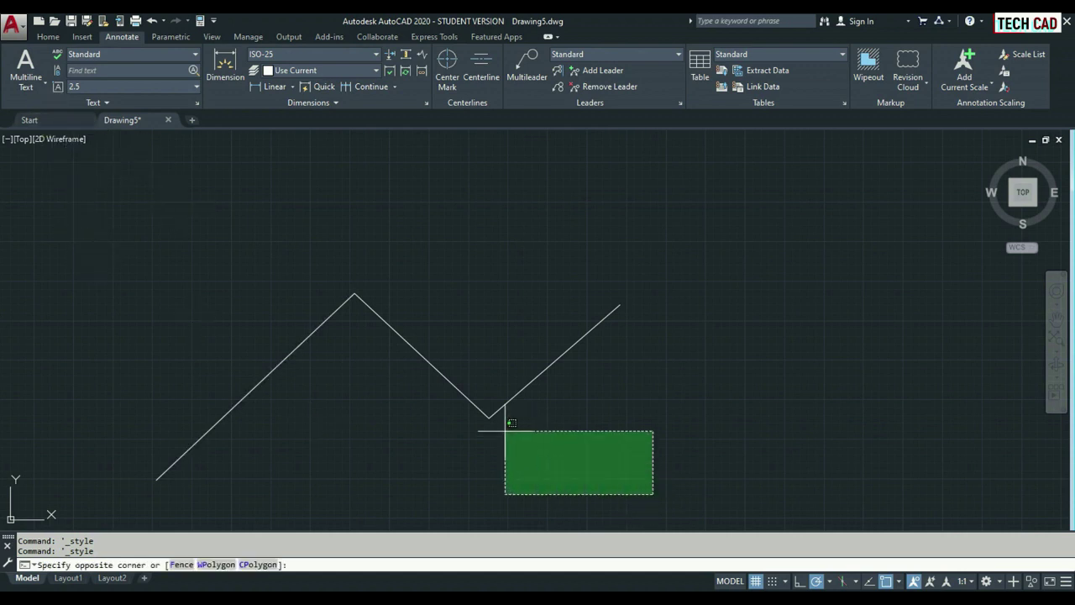
left_click(155, 268)
key("Delete")
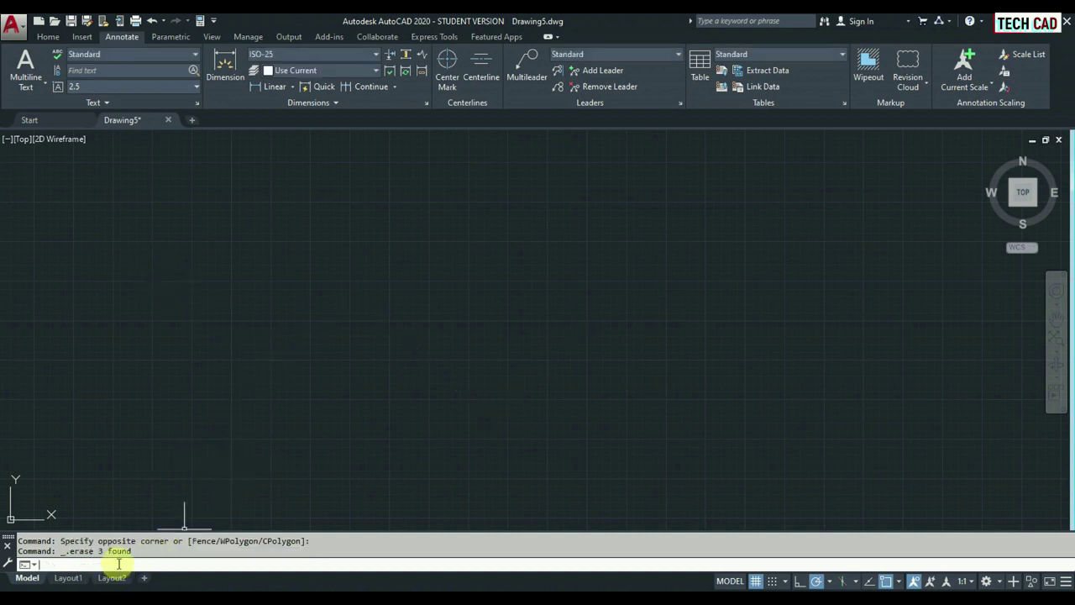
Start a LINE with the L alias, place a first point, then cancel it.
type("L")
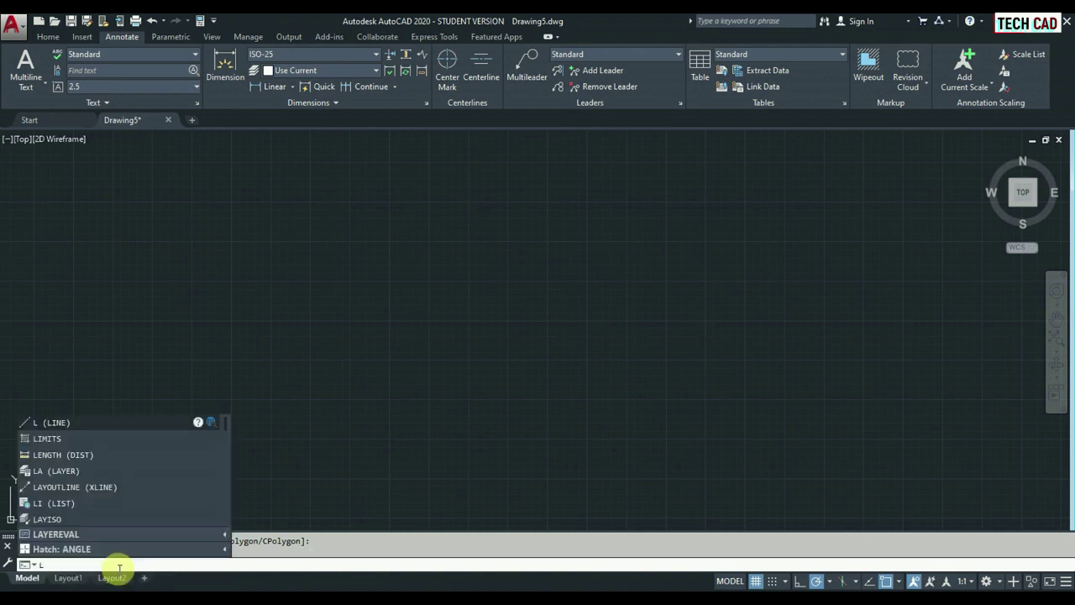
left_click(142, 422)
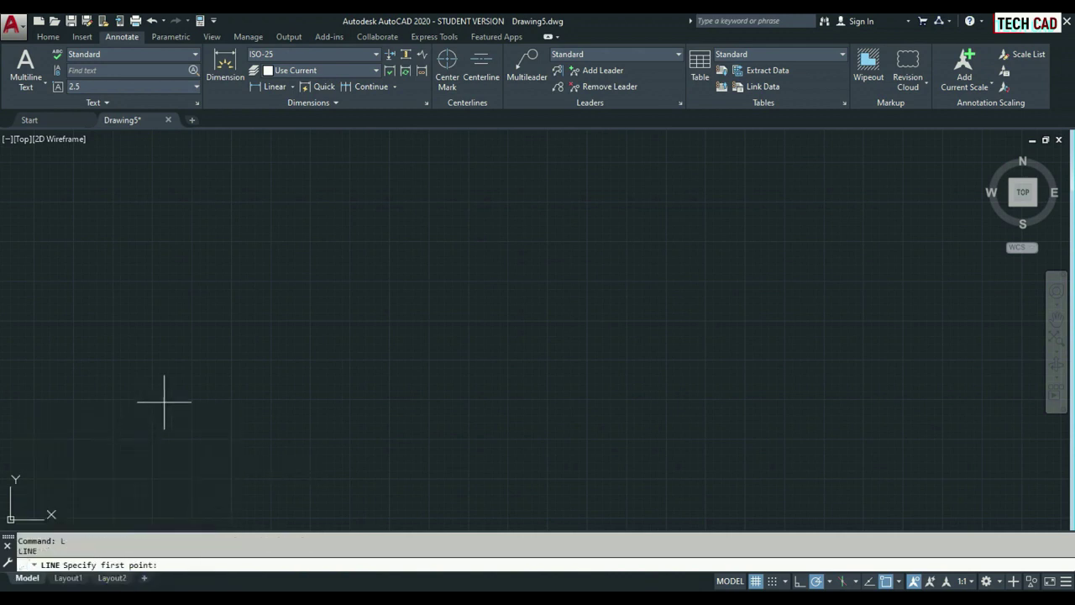
left_click(112, 443)
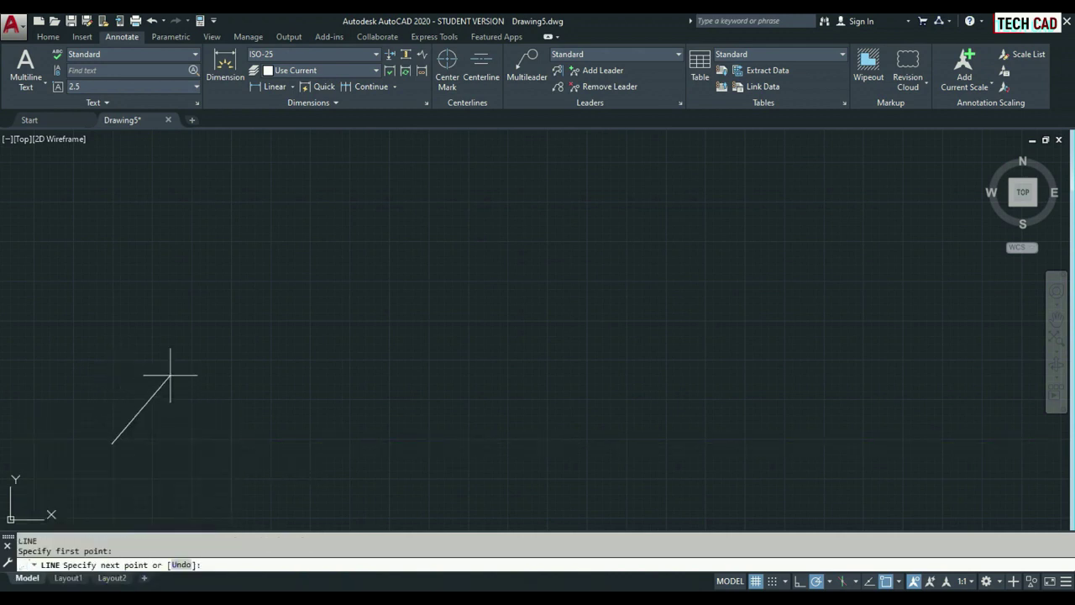
key("Escape")
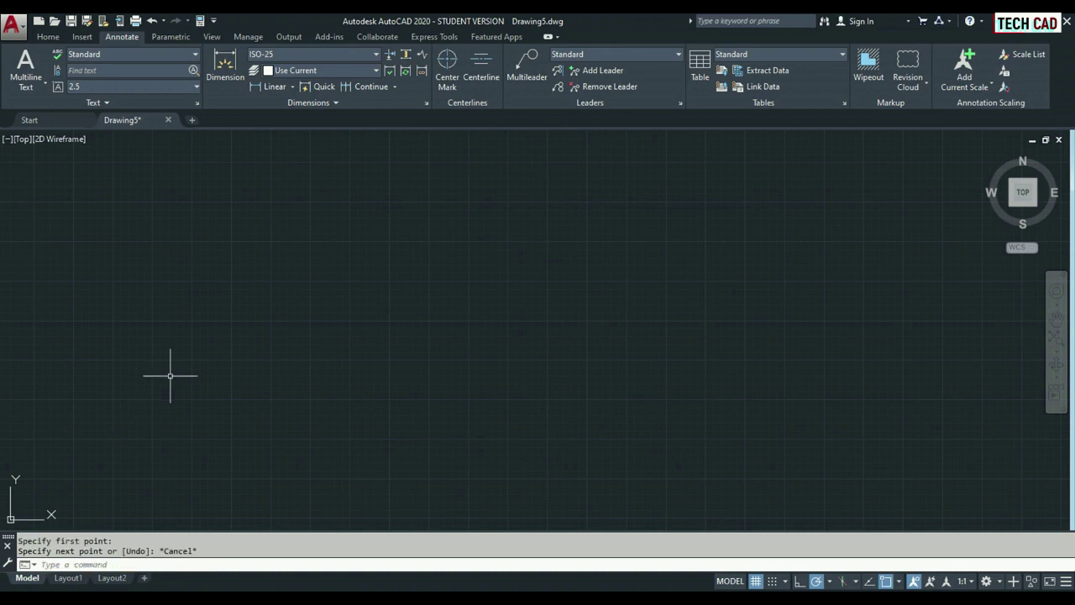
Restart LINE from the origin, then begin a new notes line below MAIN MENU in Paint.
key("Return")
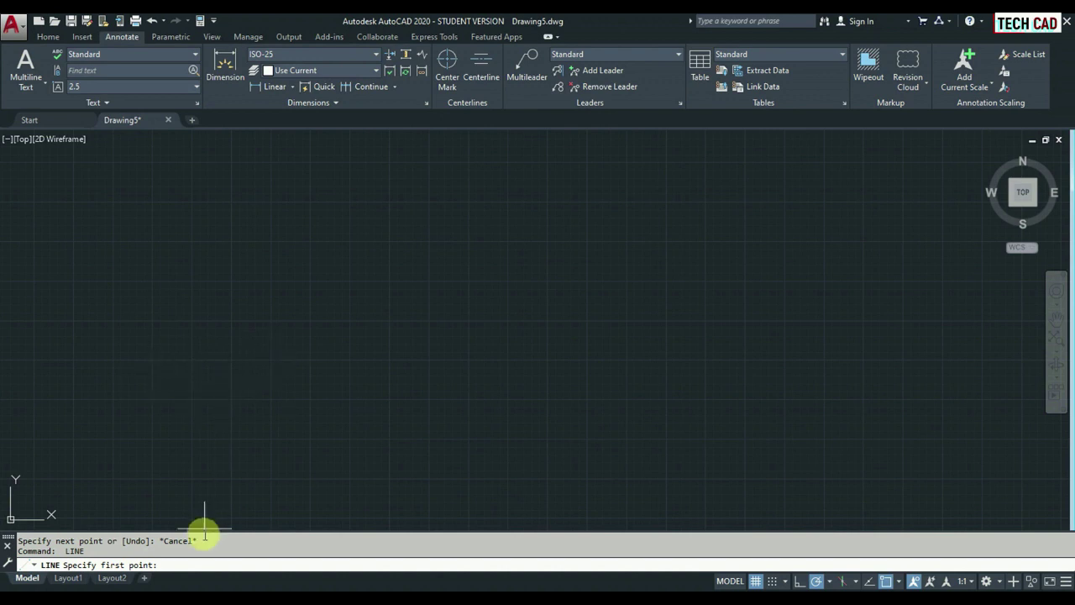
left_click(205, 566)
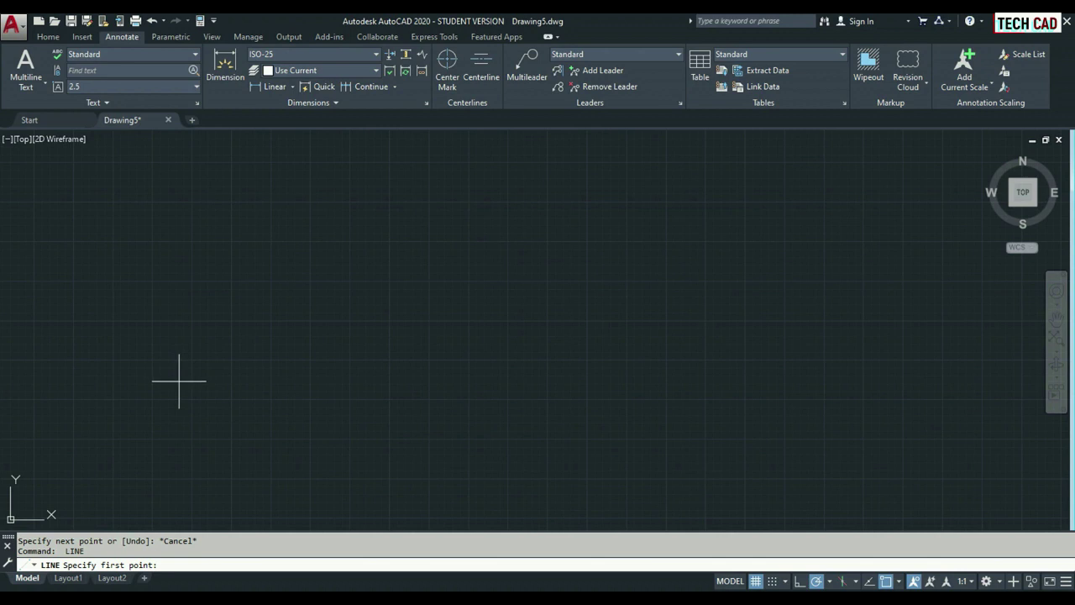
left_click(126, 392)
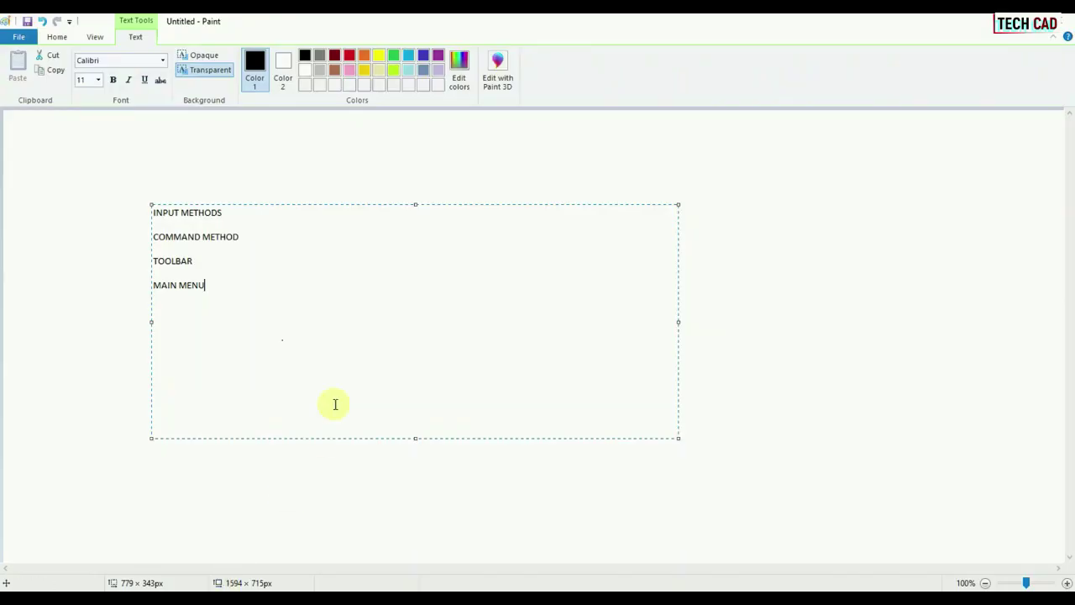
key("Return")
Type '[UNDO]-- OPTIONS' on the new line beneath MAIN MENU in the Paint notes.
type("(")
type("()")
key("Left")
type("UNDO")
left_click(298, 312)
type("-- OPTIONS")
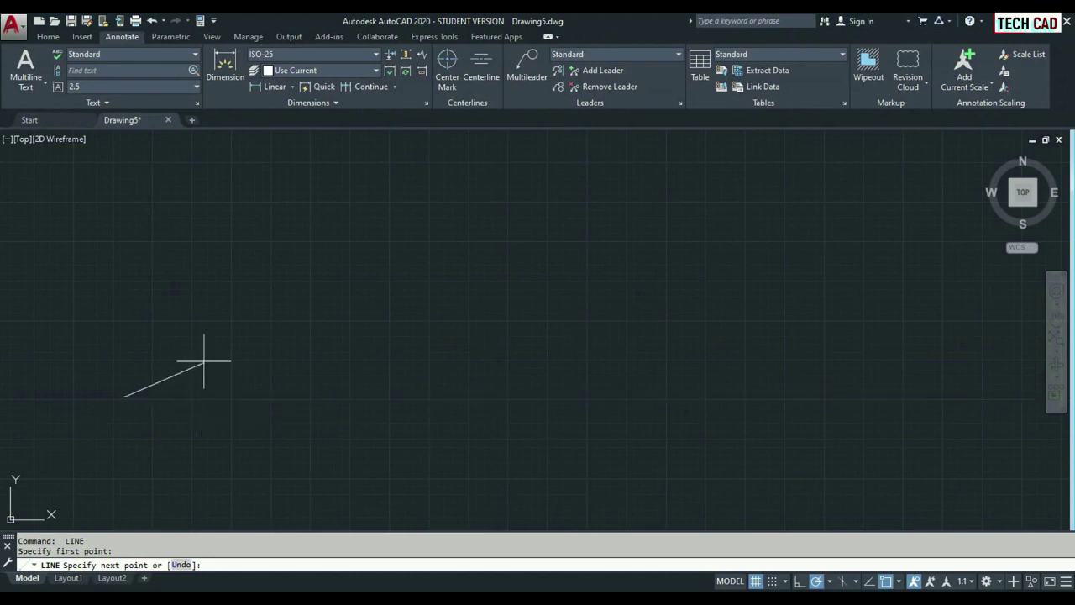
Cancel the unfinished line and draw a large circle on the left with the C alias.
key("Escape")
key("Escape")
type("c")
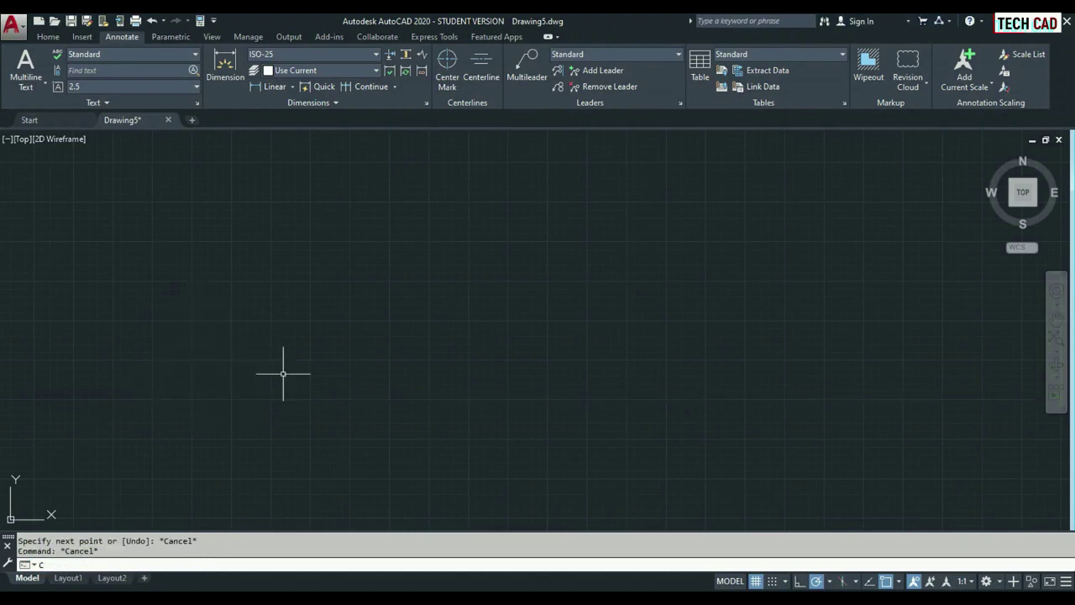
key("Return")
left_click(194, 348)
left_click(334, 369)
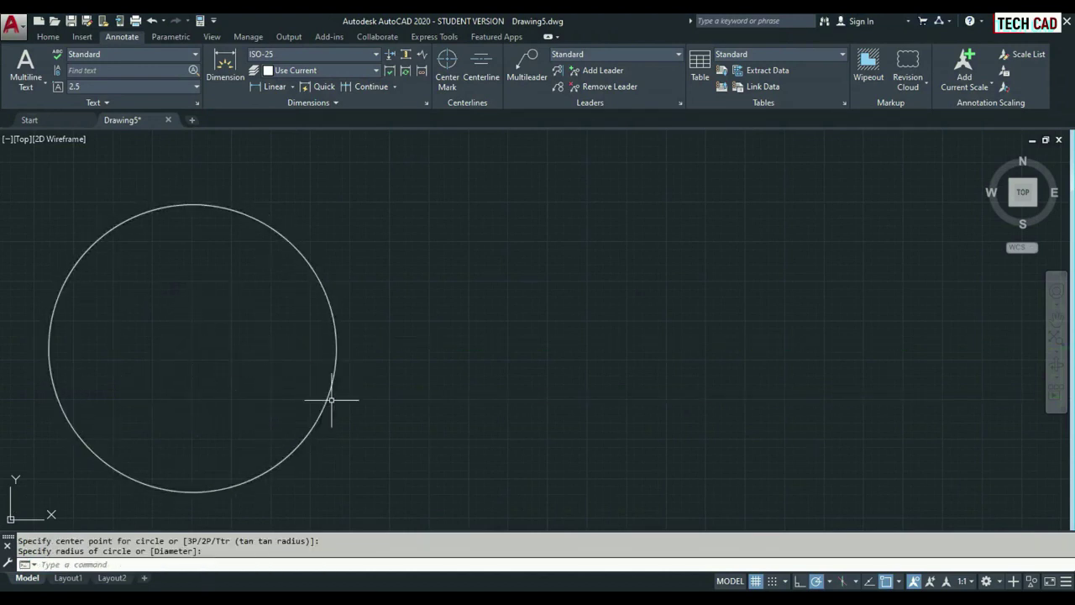
Abandon a second circle and delete the large circle with a selection window.
key("Escape")
key("Return")
left_click(425, 399)
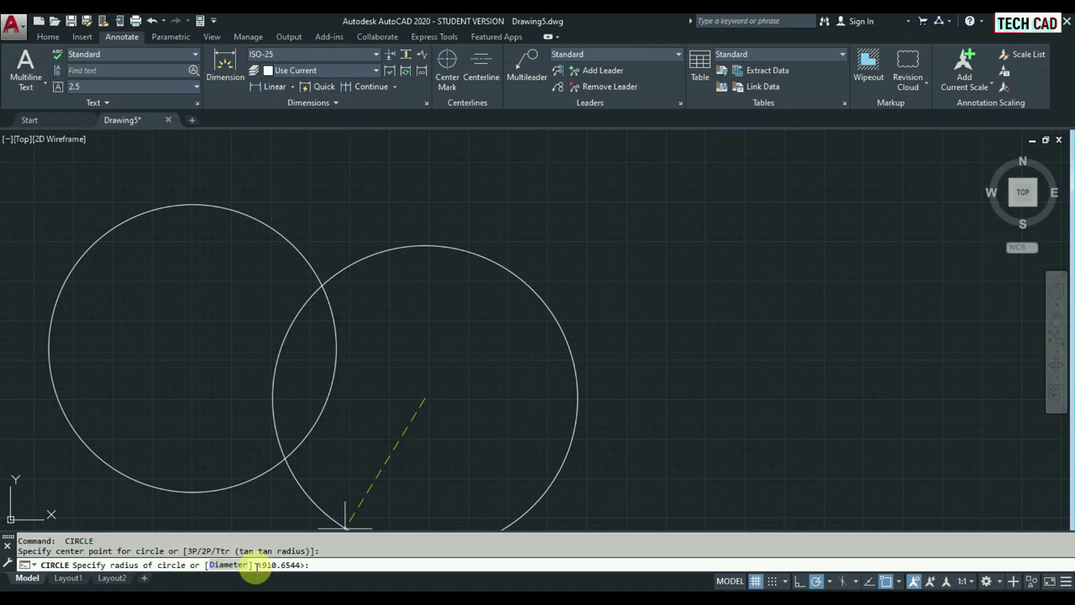
key("Escape")
left_click(398, 463)
left_click(293, 397)
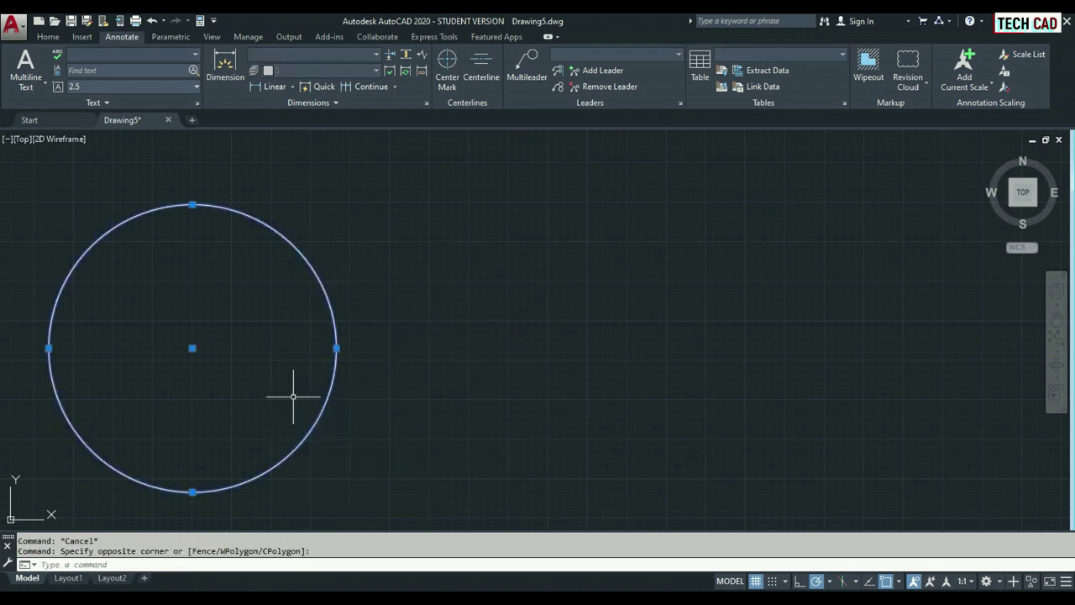
key("Delete")
In Paint, type '<> -- DEFAULT VALUE' on a new line after [UNDO]-- OPTIONS.
key("alt+Tab")
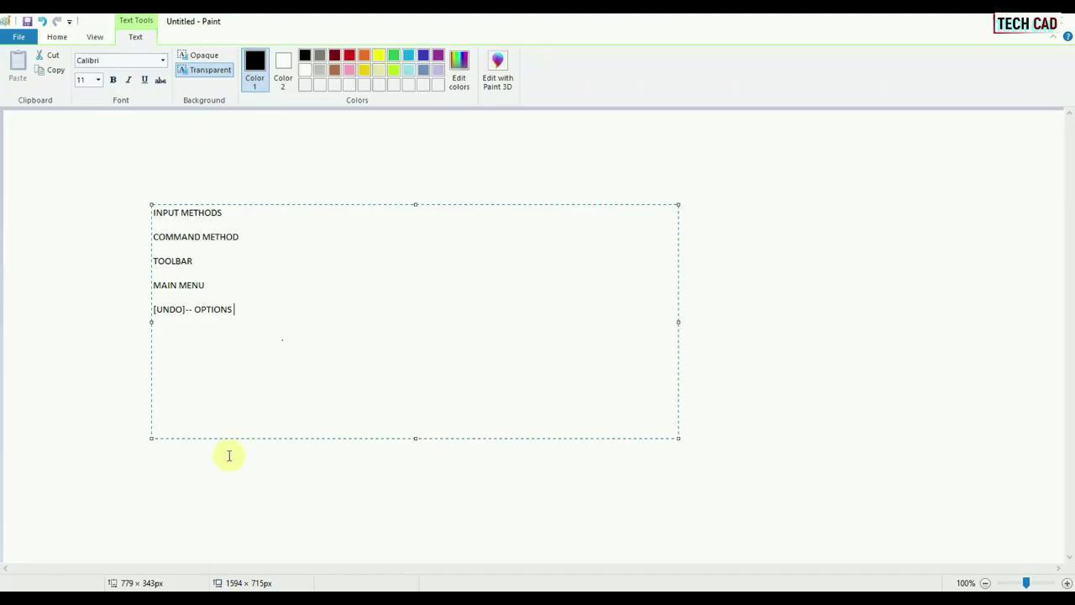
key("Return")
type("<> --")
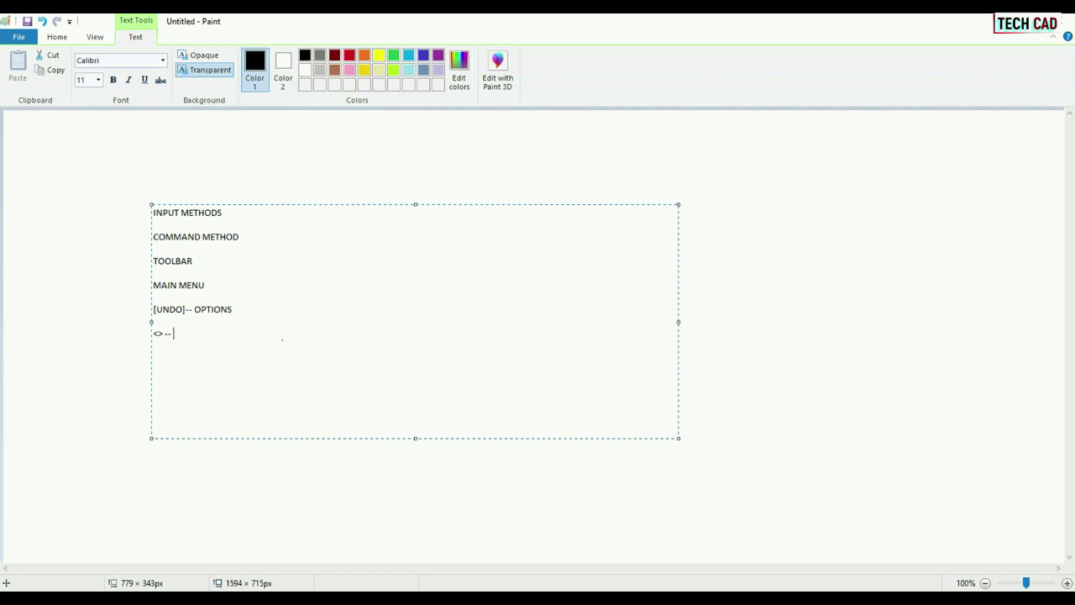
left_click(157, 333)
left_click(190, 339)
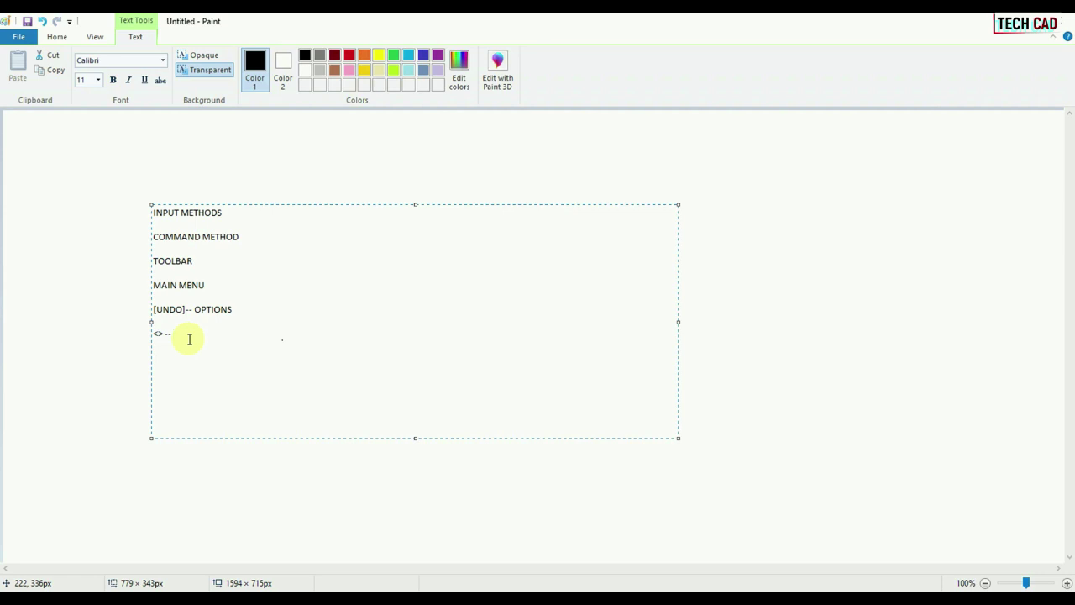
type("DEFAULT VALUE")
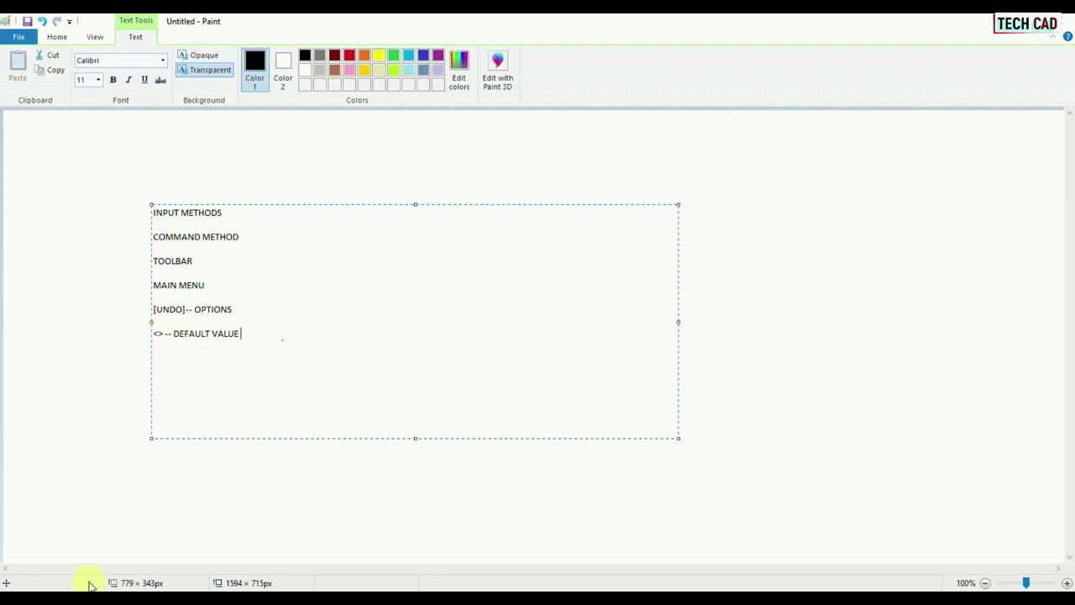
Back in AutoCAD, draw a radius-100 circle with the Home tab Circle tool at a picked centre.
left_click(117, 581)
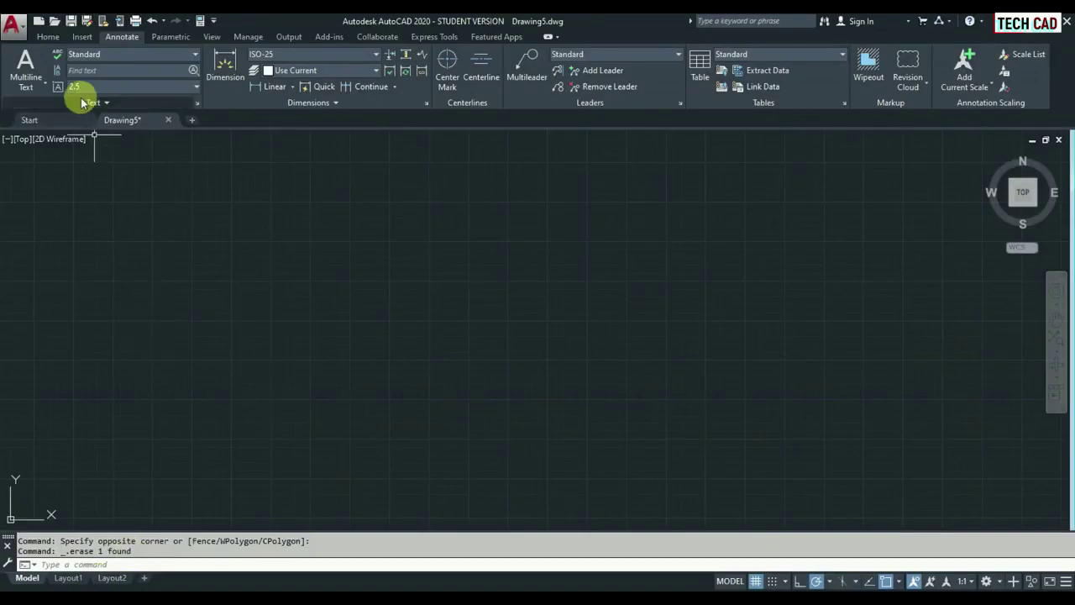
left_click(49, 38)
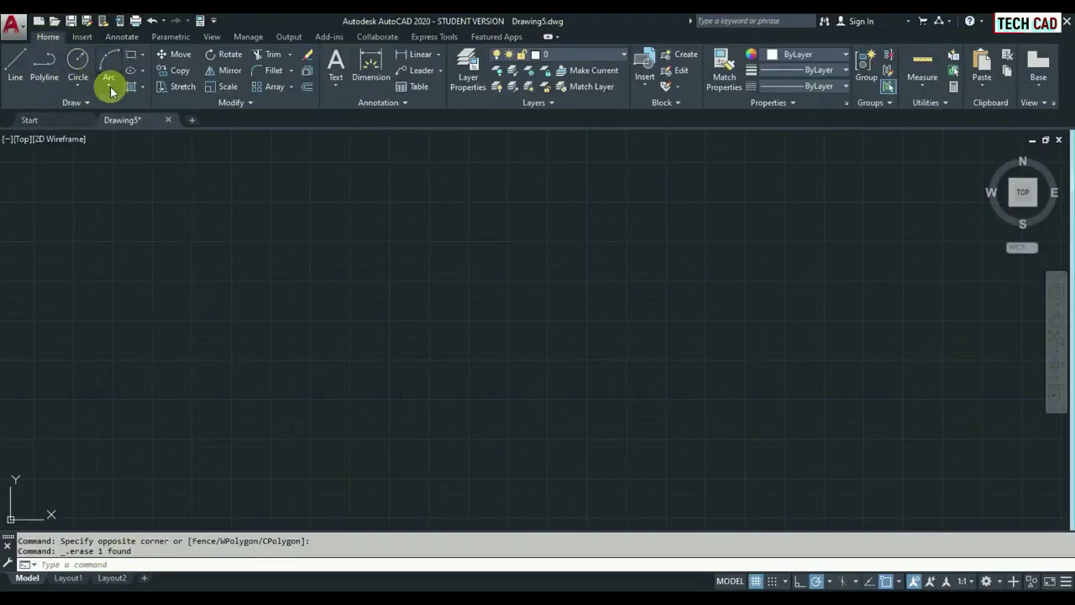
left_click(77, 60)
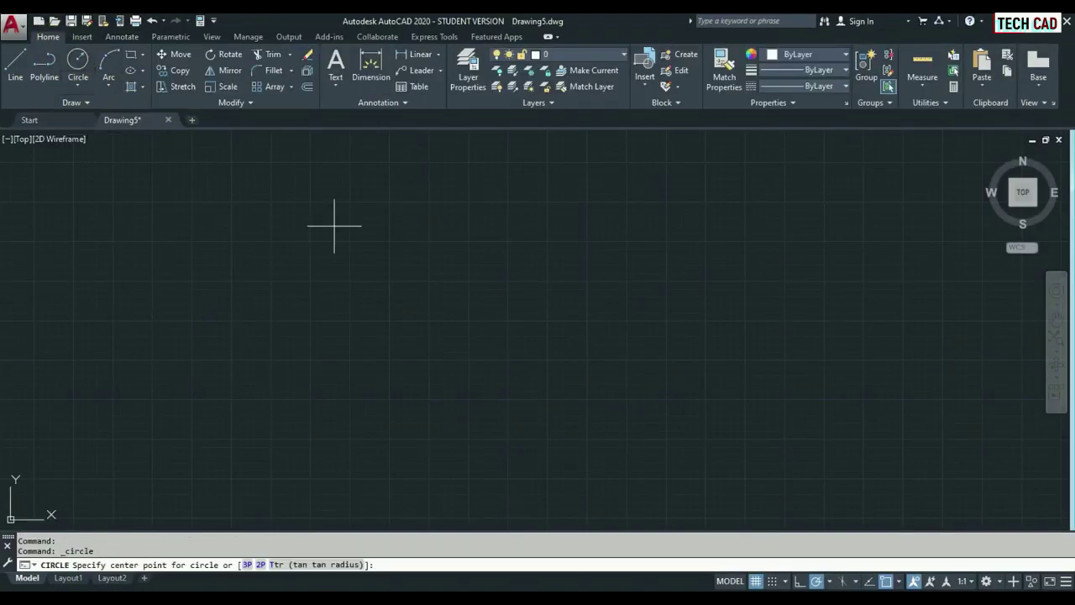
left_click(290, 352)
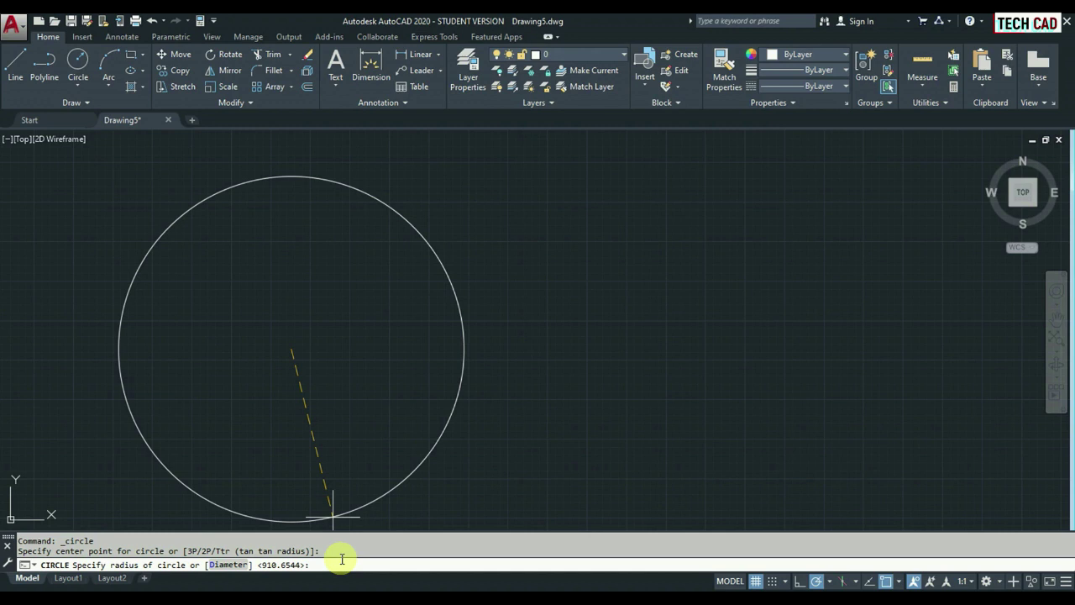
type("100")
key("Return")
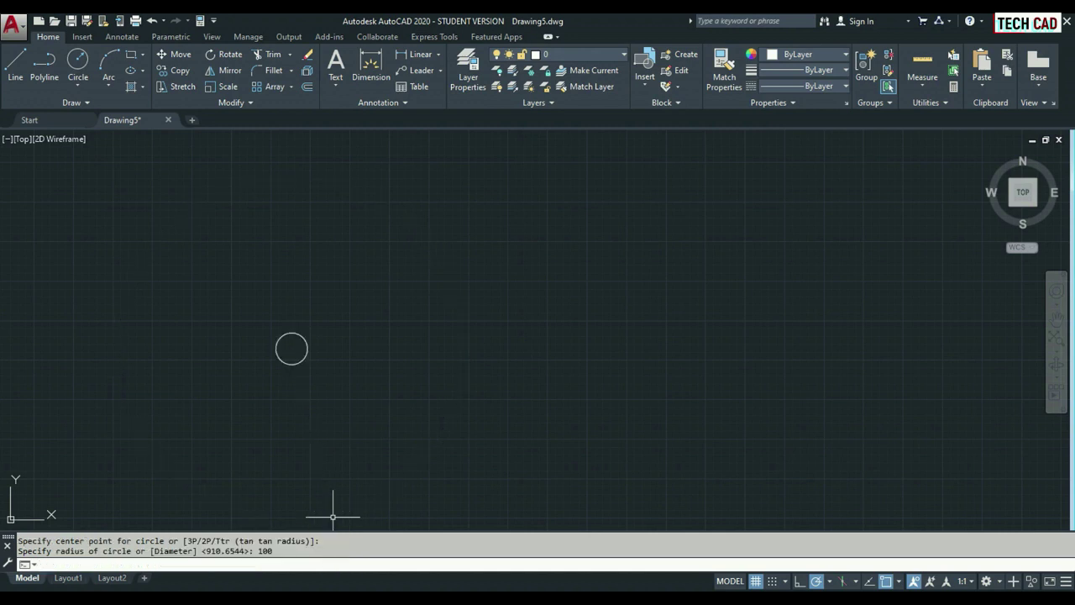
scroll(304, 349, "down", 6)
scroll(304, 353, "up", 8)
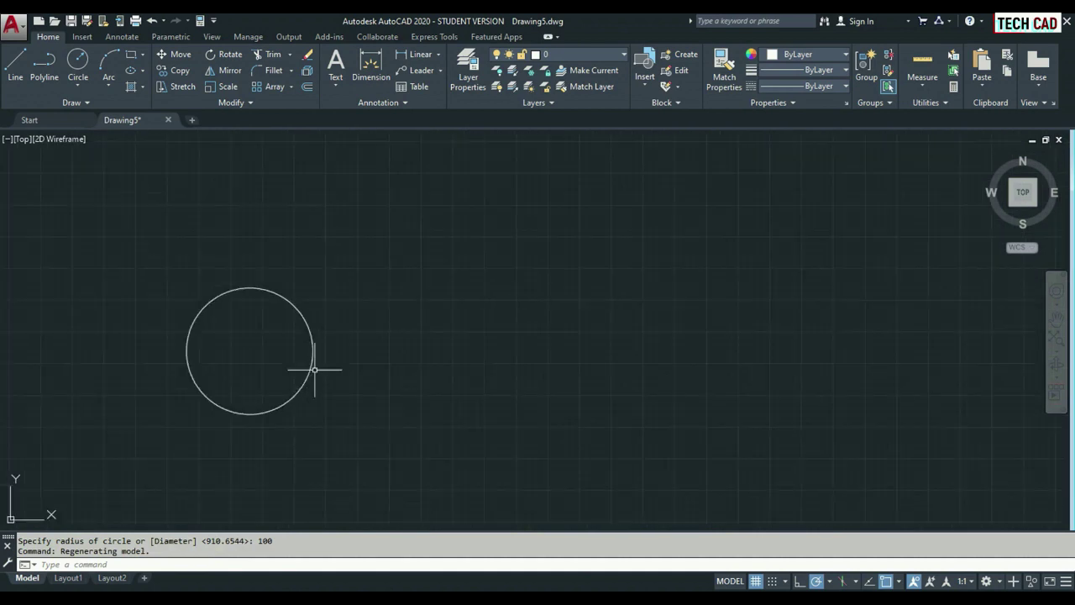
scroll(310, 380, "down", 2)
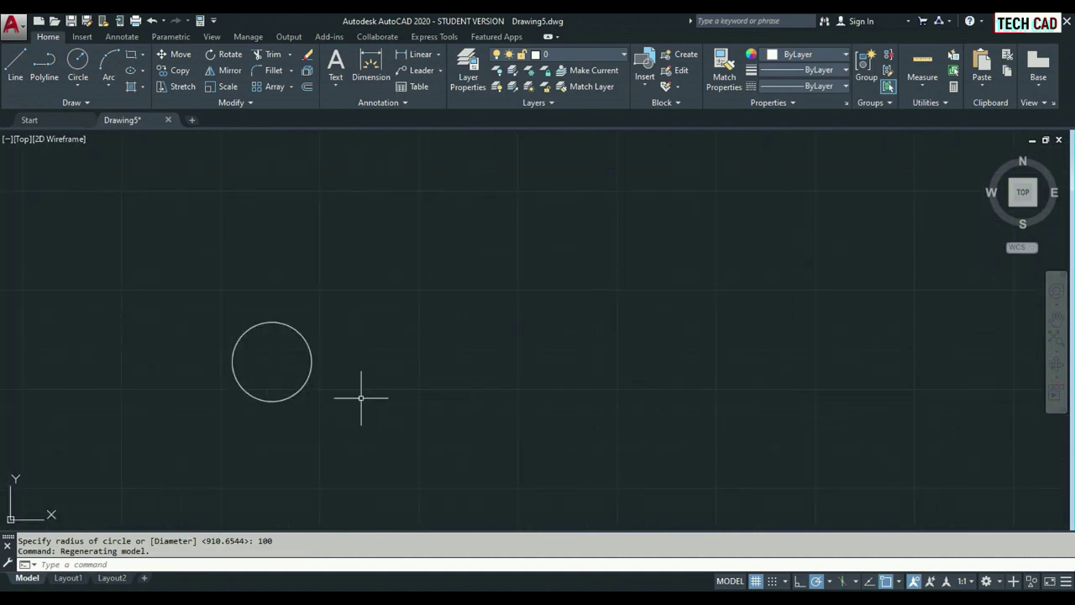
Draw two more circles to the right, accepting the default <100> radius for each.
type("c")
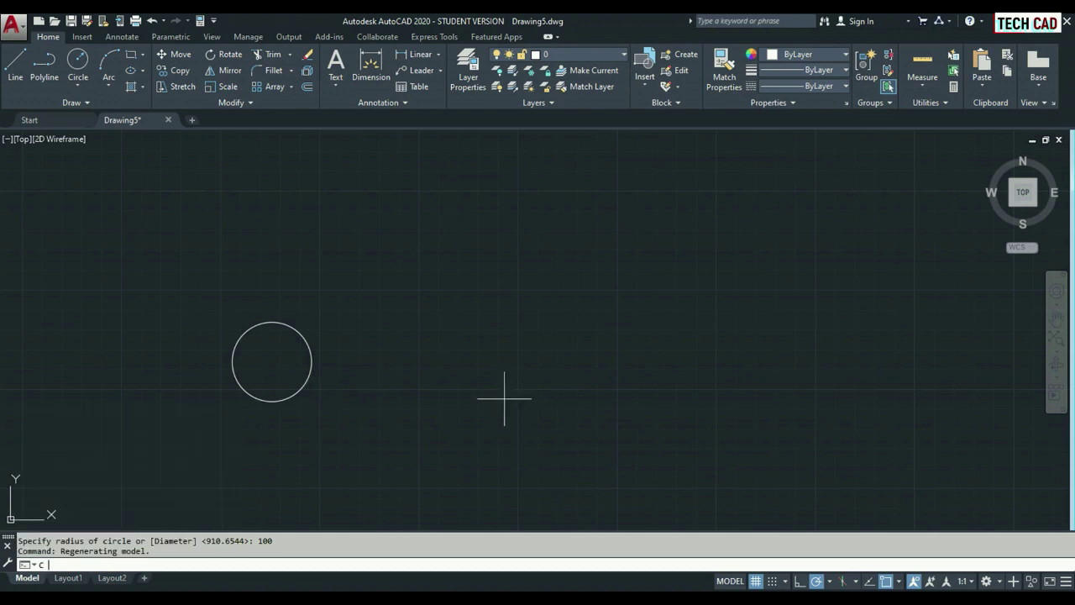
key("Return")
left_click(478, 369)
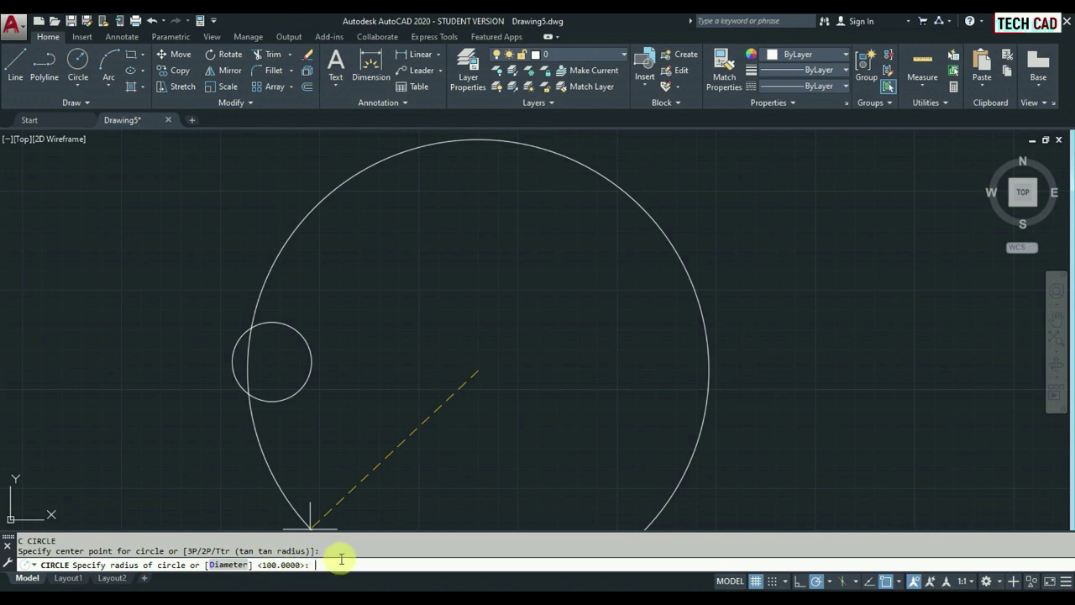
key("Return")
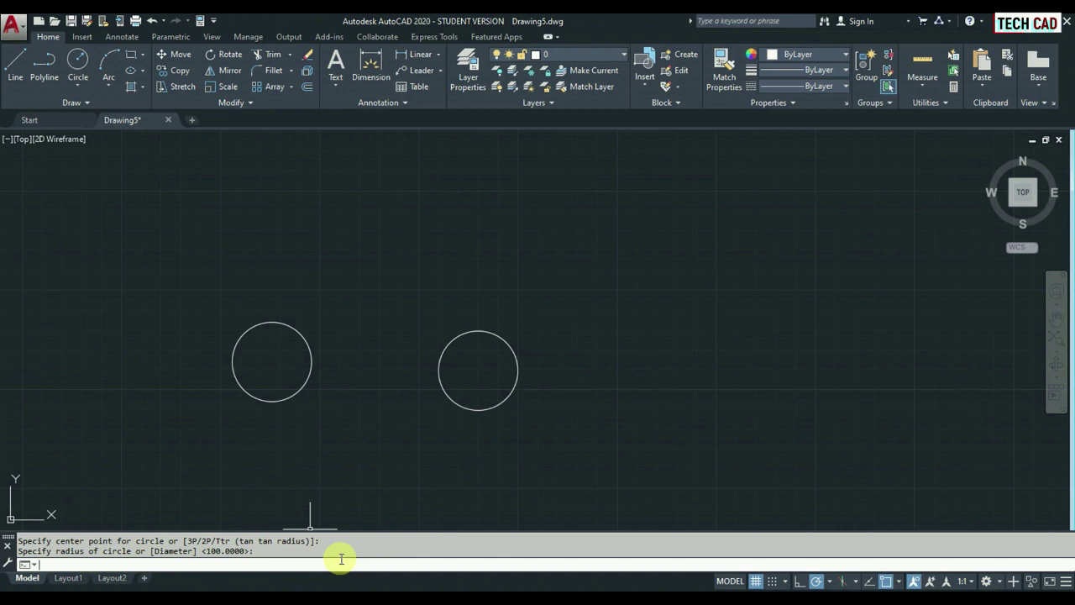
key("Return")
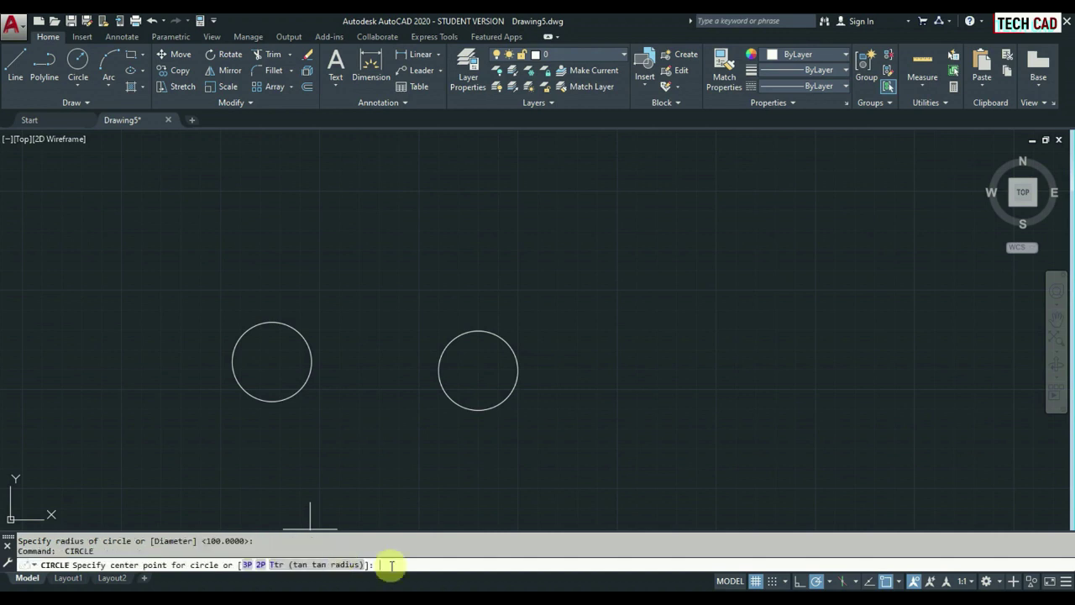
left_click(591, 327)
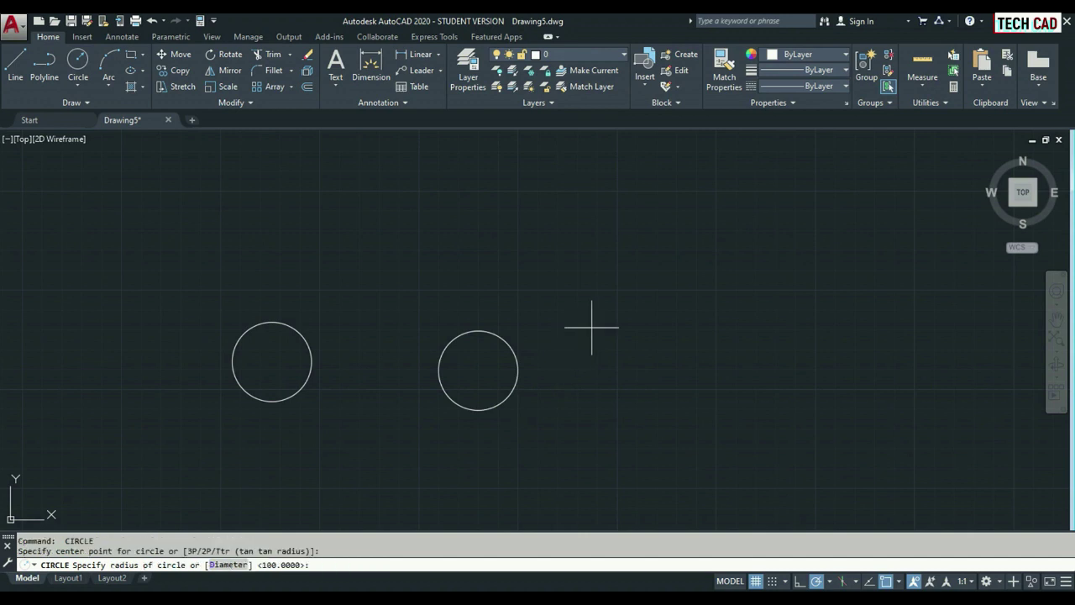
key("Return")
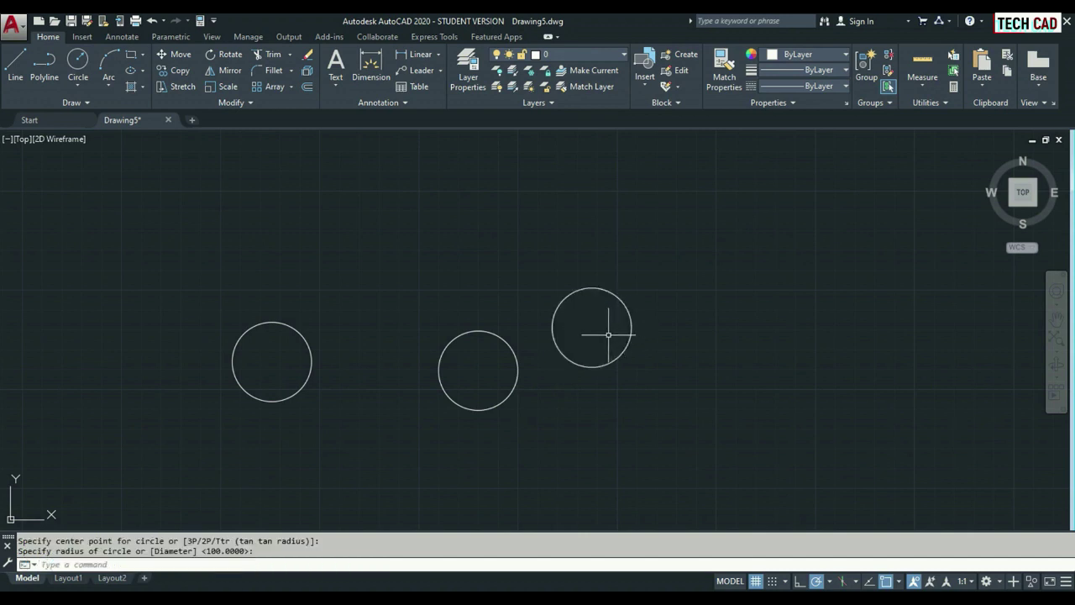